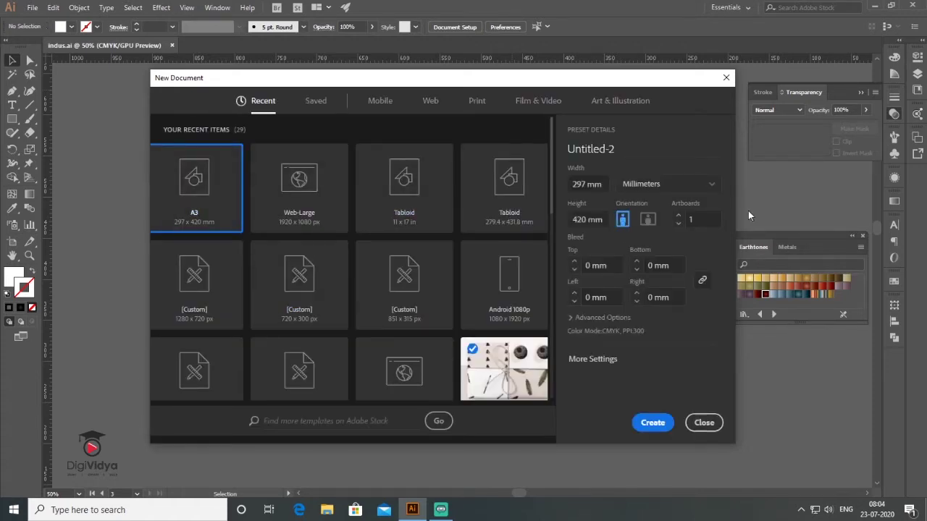
# Create a new portrait A3 document with one artboard, using inches as the unit.
pyautogui.click(685, 182)
pyautogui.click(663, 240)
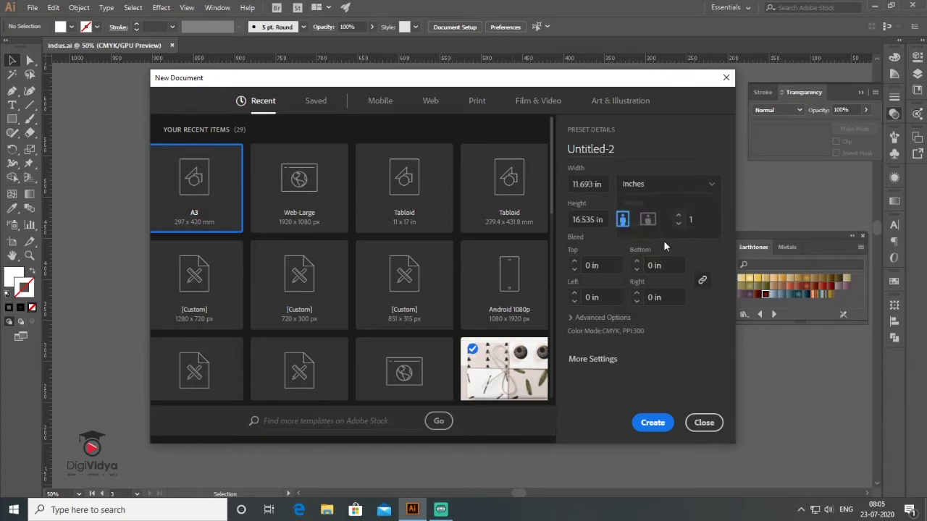
pyautogui.click(652, 424)
pyautogui.moveTo(496, 244); pyautogui.dragTo(420, 247)
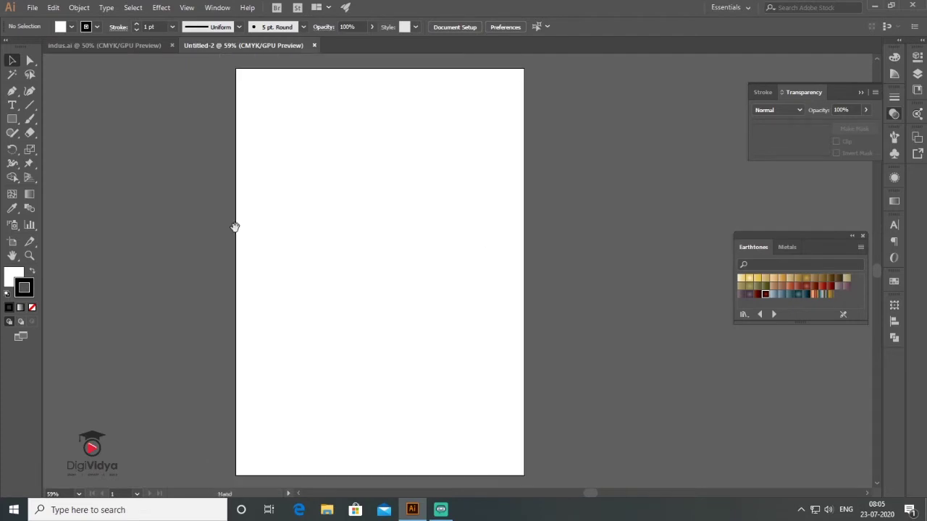
# Sketch the upper layout with the Paintbrush: a divider line across the page, slanted panels with strokes above it, and marks in both top corners.
pyautogui.click(29, 119)
pyautogui.moveTo(230, 305)
pyautogui.mouseDown()
pyautogui.moveTo(541, 307)
pyautogui.moveTo(526, 297)
pyautogui.mouseUp()
pyautogui.moveTo(242, 65); pyautogui.dragTo(363, 67)
pyautogui.moveTo(294, 263); pyautogui.dragTo(281, 304)
pyautogui.moveTo(351, 99); pyautogui.dragTo(384, 279)
pyautogui.moveTo(450, 83); pyautogui.dragTo(373, 304)
pyautogui.moveTo(458, 106); pyautogui.dragTo(545, 303)
pyautogui.moveTo(493, 133); pyautogui.dragTo(426, 232)
pyautogui.moveTo(417, 110); pyautogui.dragTo(309, 243)
pyautogui.moveTo(249, 102); pyautogui.dragTo(297, 233)
pyautogui.moveTo(301, 134); pyautogui.dragTo(255, 228)
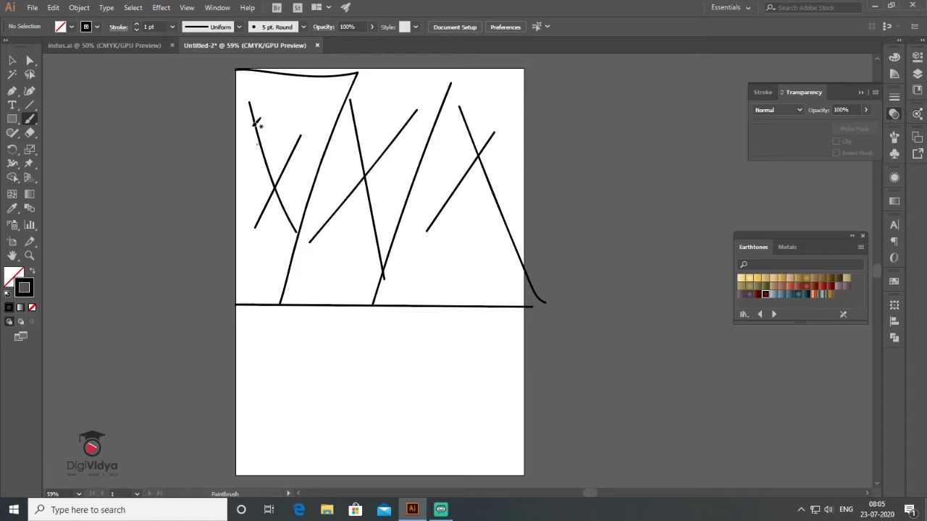
pyautogui.moveTo(273, 94)
pyautogui.mouseDown()
pyautogui.moveTo(282, 72)
pyautogui.moveTo(247, 70)
pyautogui.moveTo(243, 89)
pyautogui.moveTo(291, 72)
pyautogui.moveTo(262, 67)
pyautogui.mouseUp()
pyautogui.moveTo(497, 82); pyautogui.dragTo(518, 82)
# Sketch three text boxes and a bottom row of two short lines below the divider with the Paintbrush.
pyautogui.moveTo(373, 398); pyautogui.dragTo(391, 324)
pyautogui.moveTo(305, 261)
pyautogui.mouseDown()
pyautogui.moveTo(337, 279)
pyautogui.moveTo(490, 289)
pyautogui.moveTo(499, 249)
pyautogui.moveTo(307, 248)
pyautogui.mouseUp()
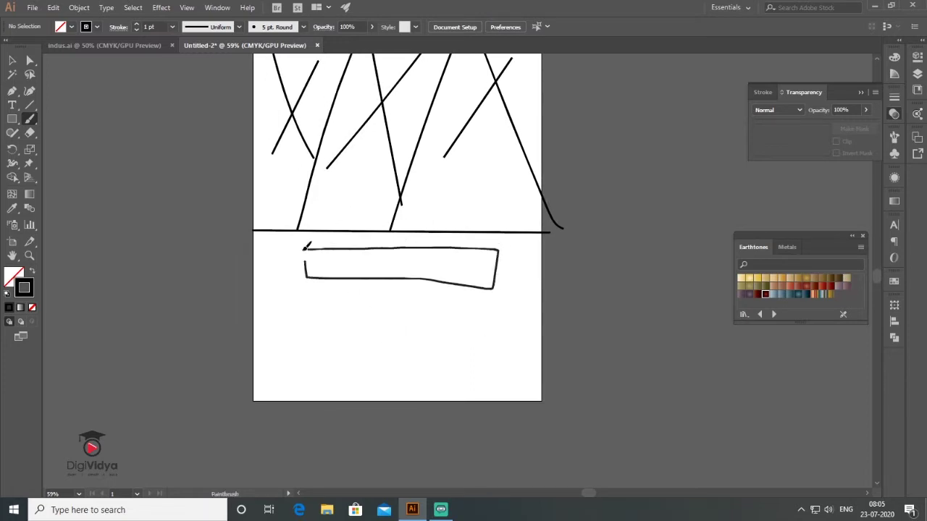
pyautogui.moveTo(343, 294)
pyautogui.mouseDown()
pyautogui.moveTo(468, 306)
pyautogui.moveTo(466, 293)
pyautogui.moveTo(353, 292)
pyautogui.mouseUp()
pyautogui.moveTo(284, 345)
pyautogui.mouseDown()
pyautogui.moveTo(522, 358)
pyautogui.moveTo(520, 327)
pyautogui.moveTo(310, 328)
pyautogui.mouseUp()
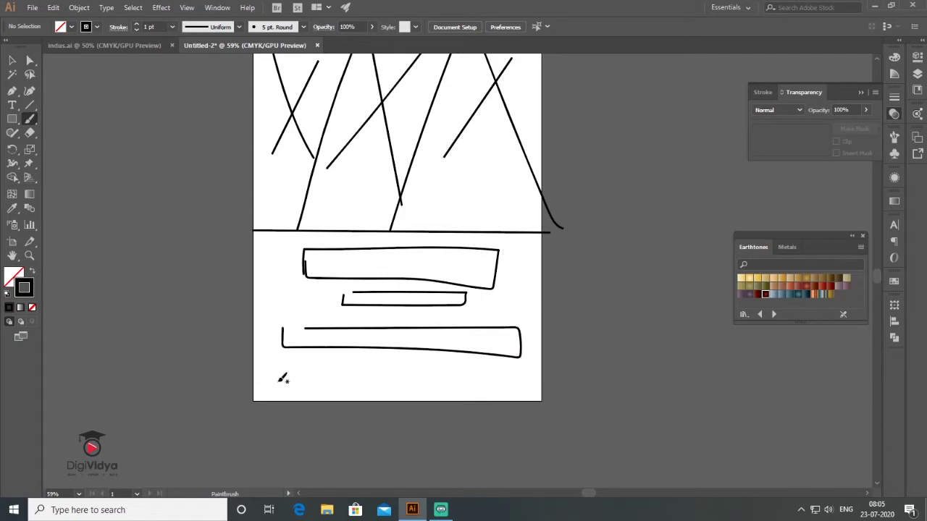
pyautogui.moveTo(312, 378); pyautogui.dragTo(490, 382)
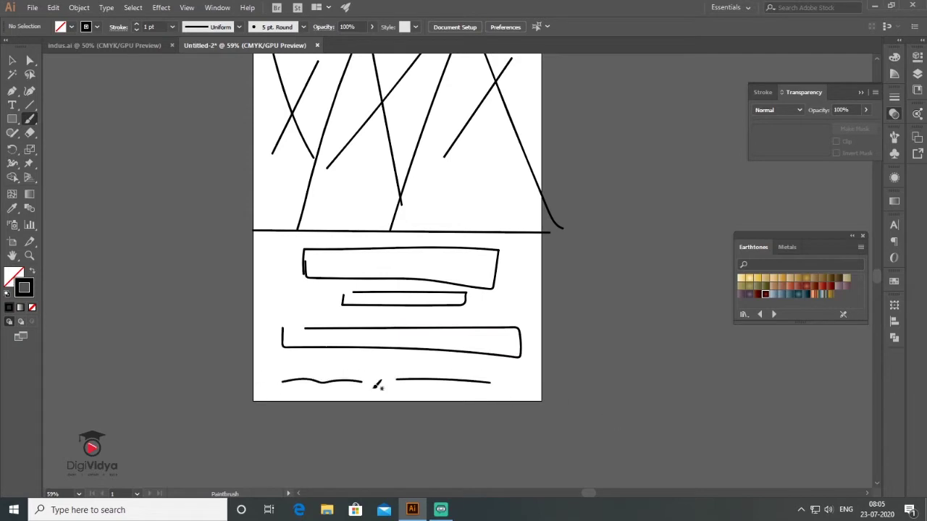
# Select all the brush-drawn layout strokes and delete them from the page.
pyautogui.click(12, 61)
pyautogui.keyDown('alt'); pyautogui.scroll(-1, 423, 416); pyautogui.keyUp('alt')
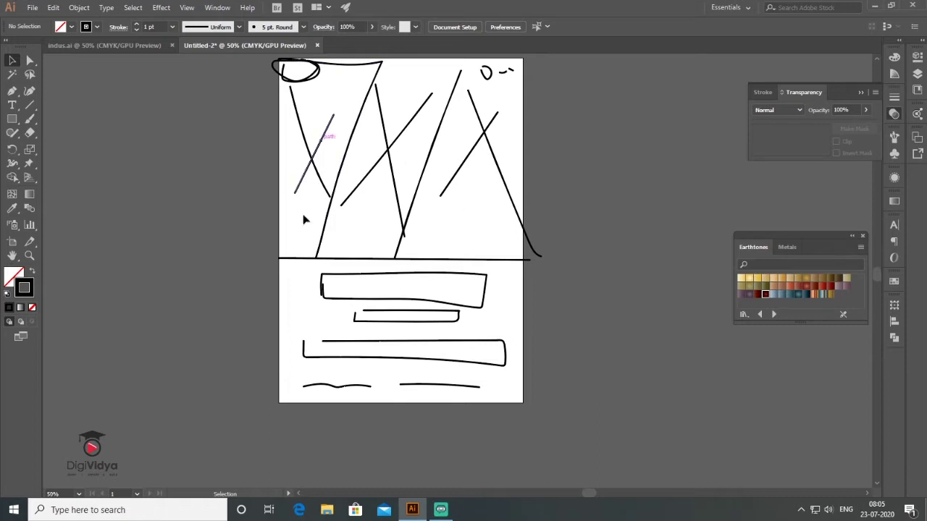
pyautogui.press('a')
pyautogui.hotkey('ctrl', 'a')
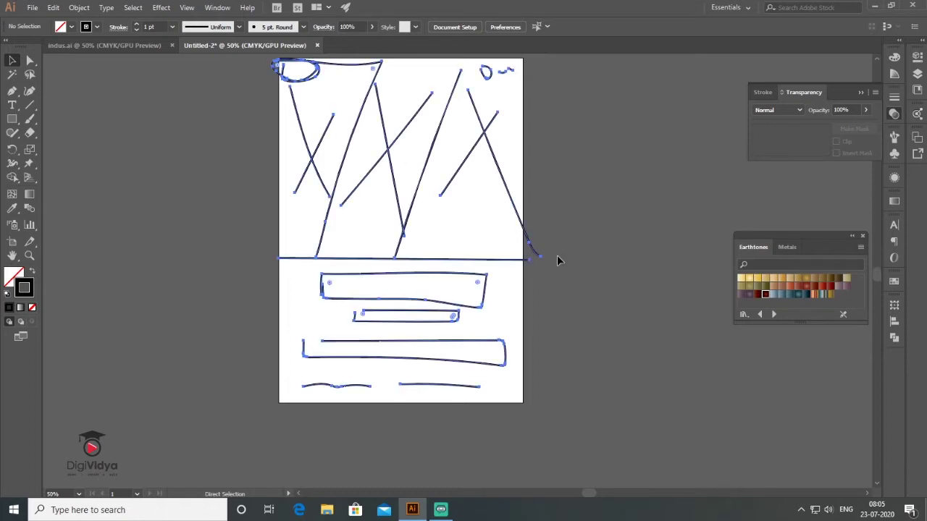
pyautogui.press('Delete')
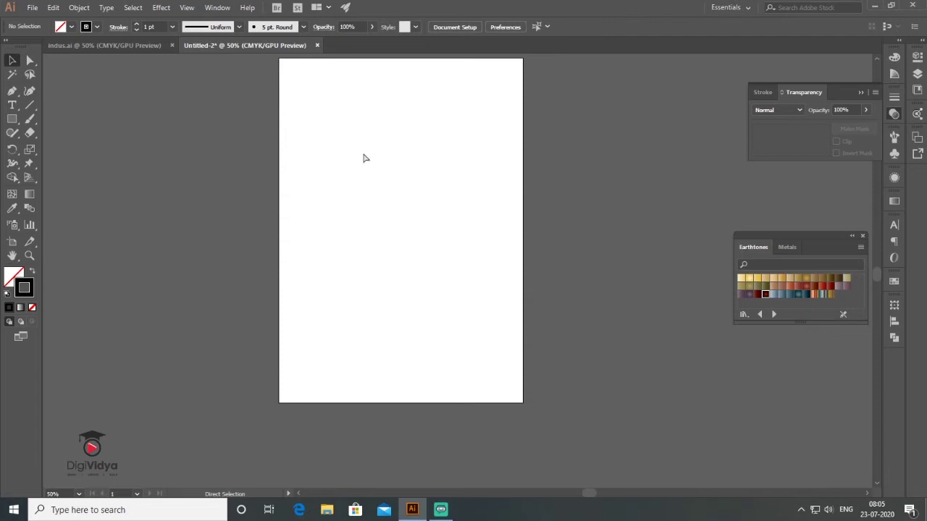
# Show the rulers and place margin guides about 0.4 in inside all four page edges.
pyautogui.click(178, 10)
pyautogui.moveTo(297, 268)
pyautogui.click(400, 270)
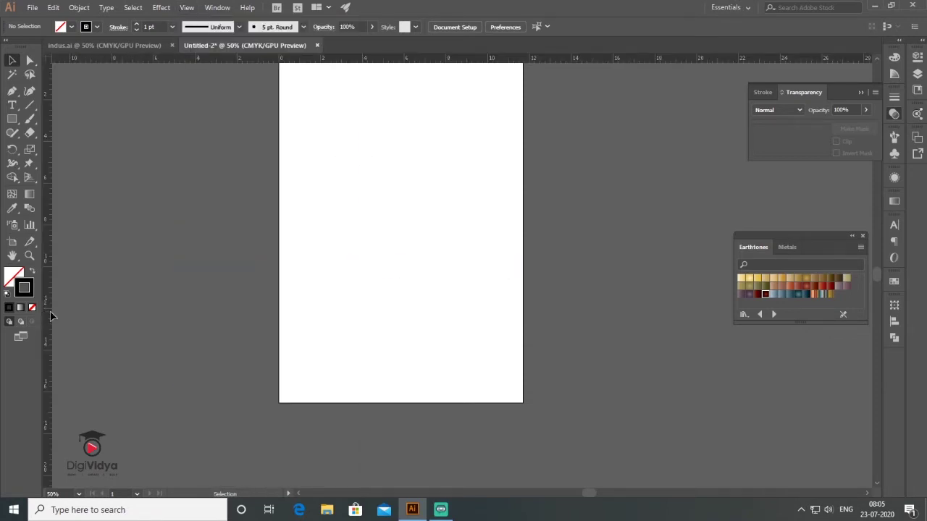
pyautogui.moveTo(285, 344); pyautogui.dragTo(285, 344)
pyautogui.moveTo(372, 59); pyautogui.dragTo(422, 375)
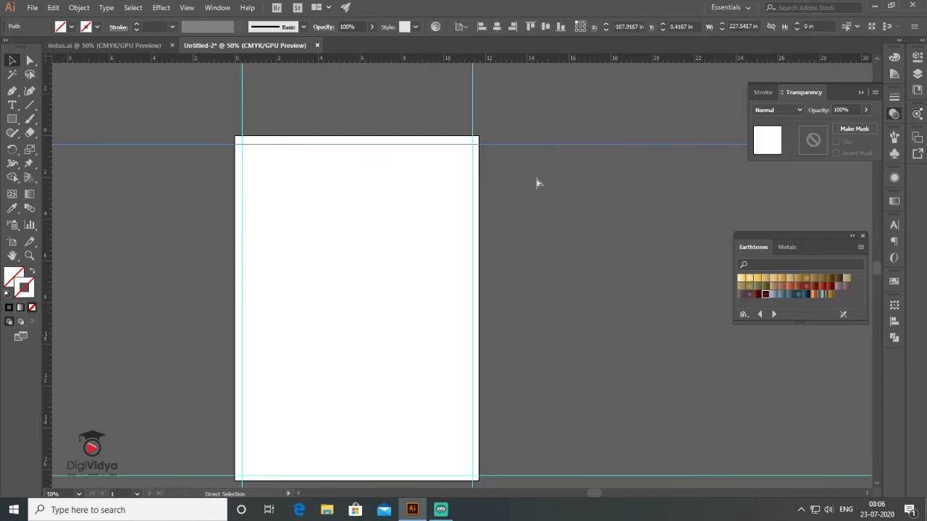
# Select all four margin guides and lock them.
pyautogui.click(536, 182)
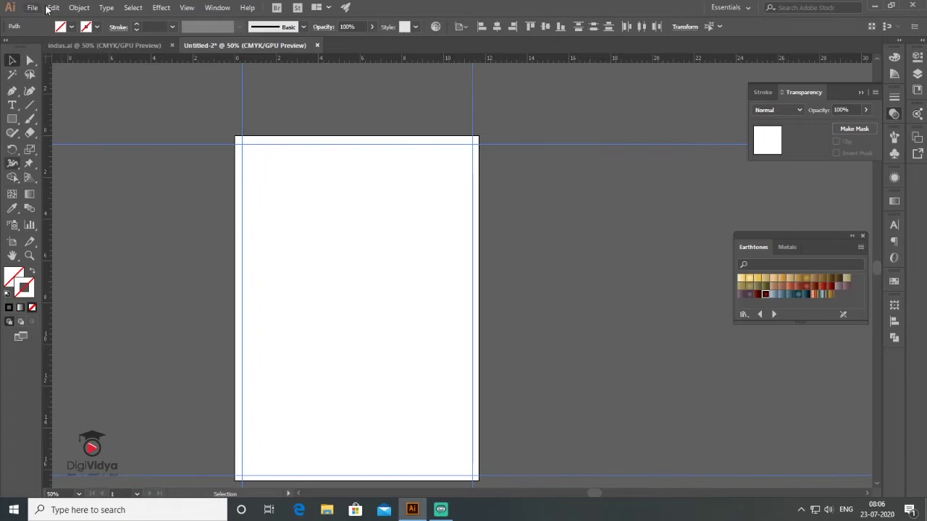
pyautogui.click(79, 8)
pyautogui.moveTo(127, 76)
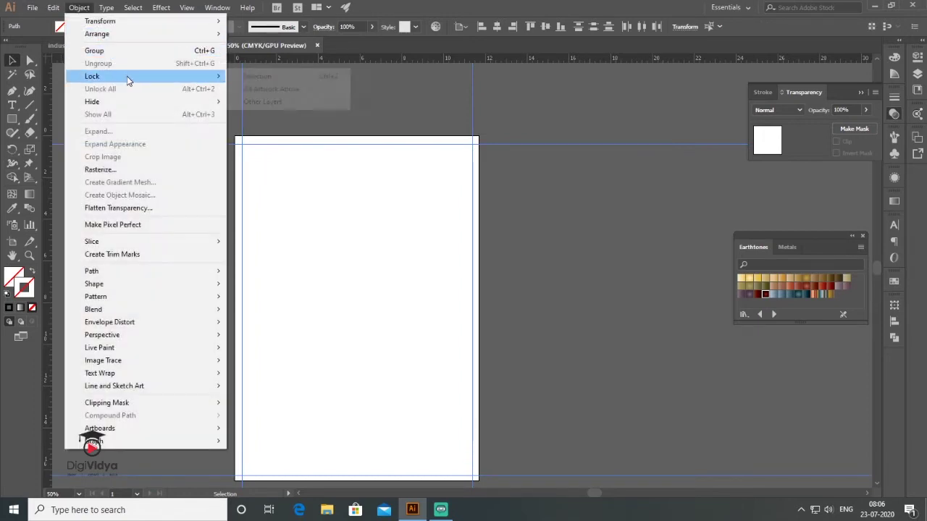
pyautogui.click(265, 77)
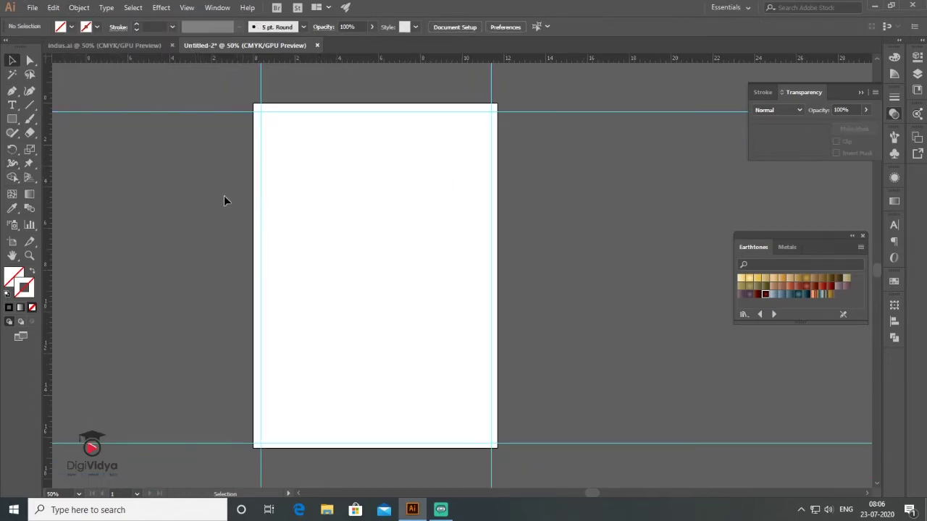
# Draw a rectangle about 4.3 by 9.5 in from the page's top-left corner and duplicate it twice to form three adjoining panels.
pyautogui.click(12, 119)
pyautogui.moveTo(254, 103)
pyautogui.mouseDown()
pyautogui.moveTo(314, 243)
pyautogui.moveTo(316, 289)
pyautogui.moveTo(343, 301)
pyautogui.mouseUp()
pyautogui.press('d')
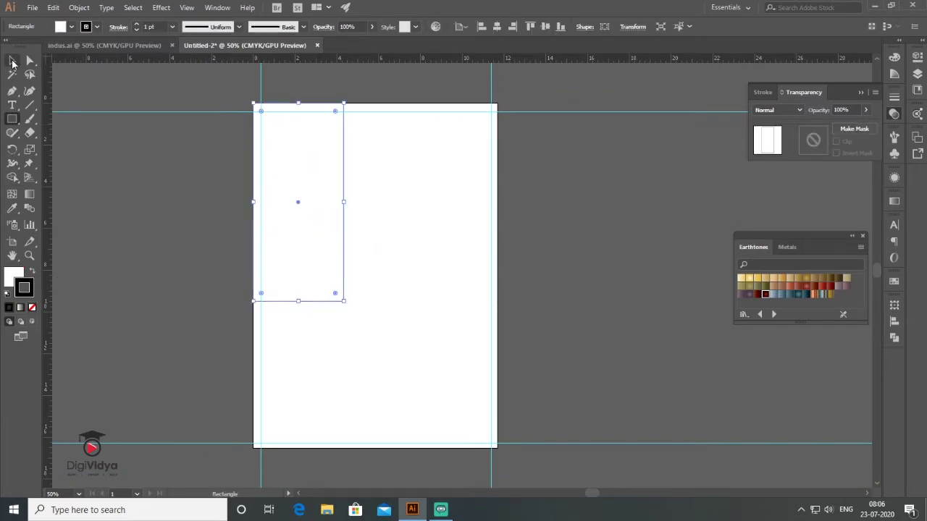
pyautogui.click(12, 59)
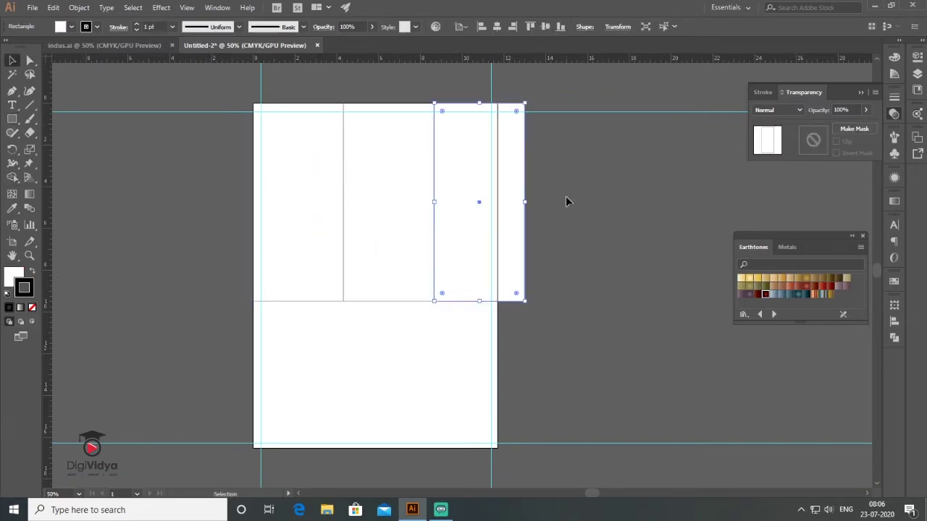
# Fit the three panels to the page width and shear them 10° along the horizontal axis.
pyautogui.moveTo(565, 196); pyautogui.dragTo(304, 255)
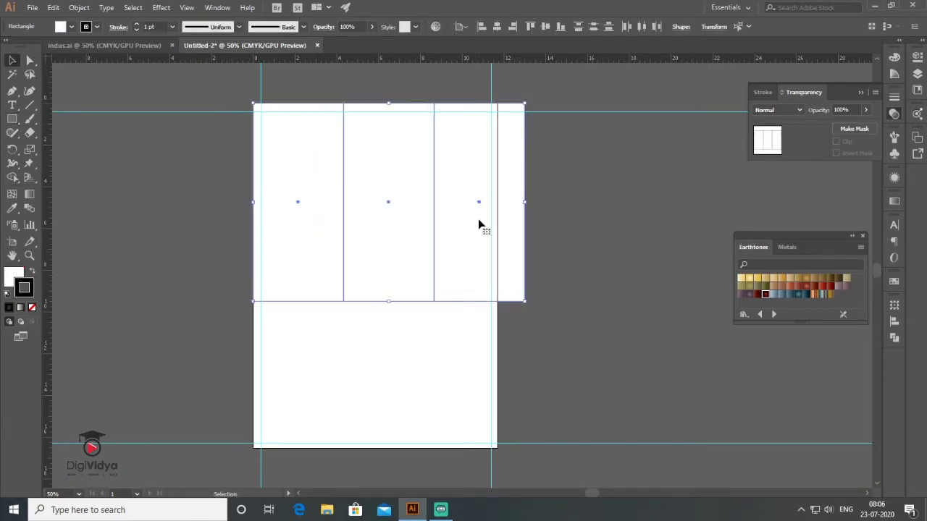
pyautogui.moveTo(524, 202); pyautogui.dragTo(496, 204)
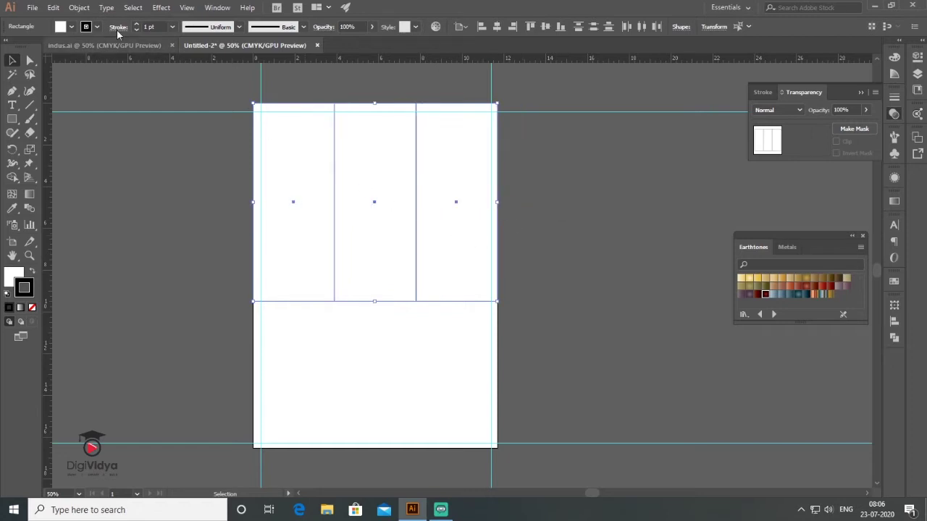
pyautogui.click(79, 8)
pyautogui.moveTo(98, 22)
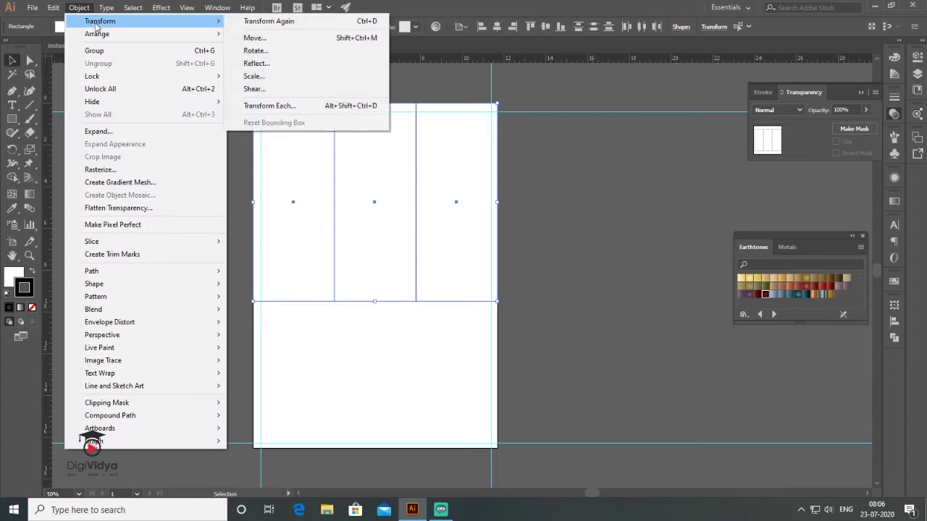
pyautogui.click(338, 89)
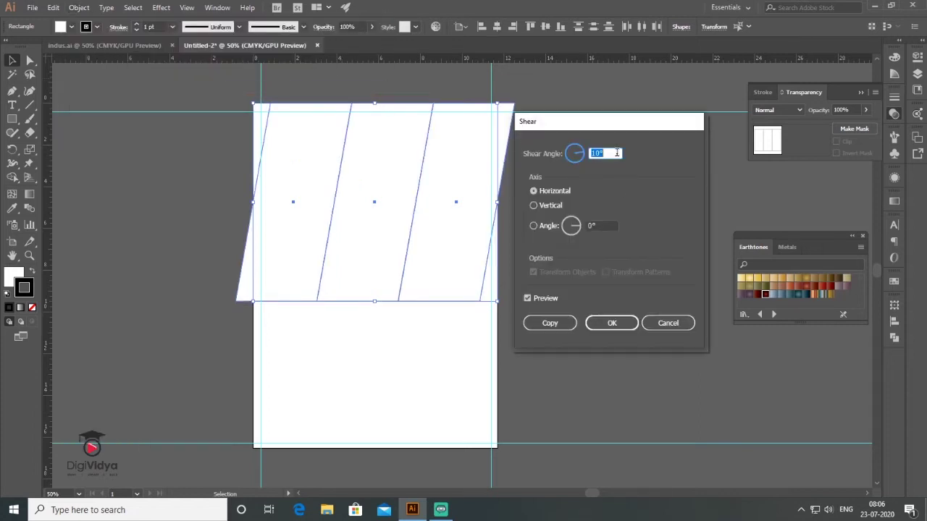
pyautogui.click(612, 326)
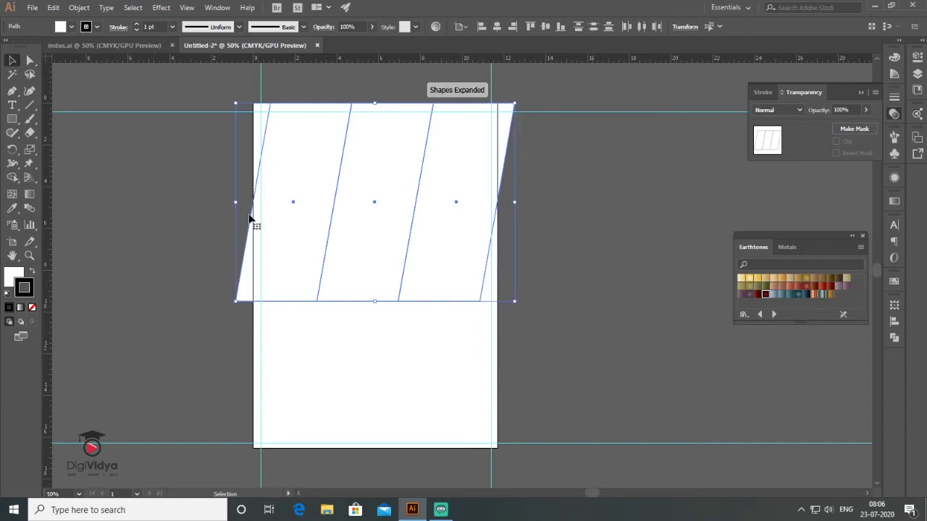
# Widen the slanted panels past both page edges until they cover the full page width.
pyautogui.moveTo(235, 204); pyautogui.dragTo(217, 207)
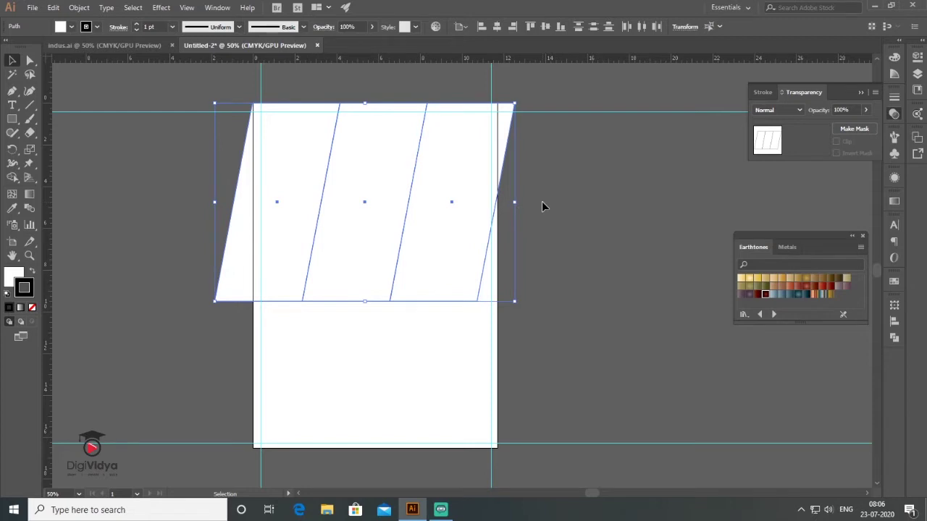
pyautogui.moveTo(514, 204); pyautogui.dragTo(540, 198)
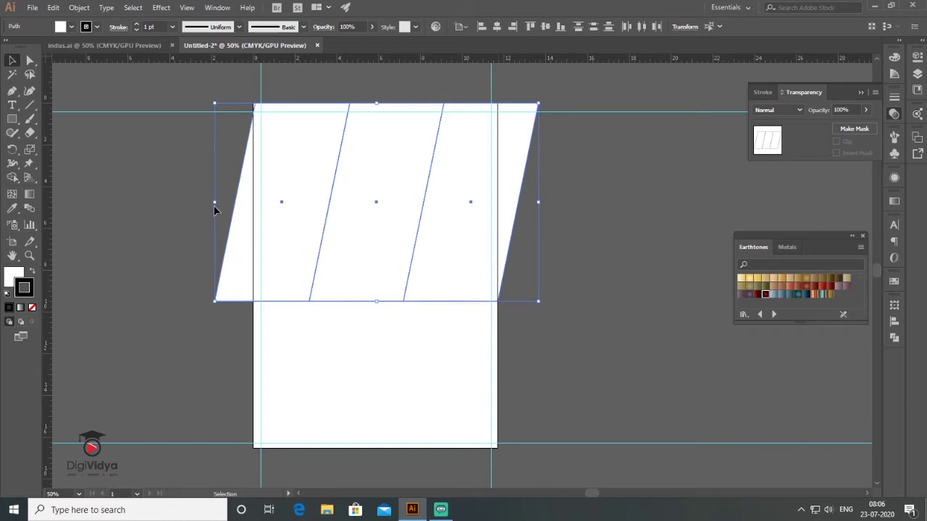
pyautogui.moveTo(214, 204); pyautogui.dragTo(210, 203)
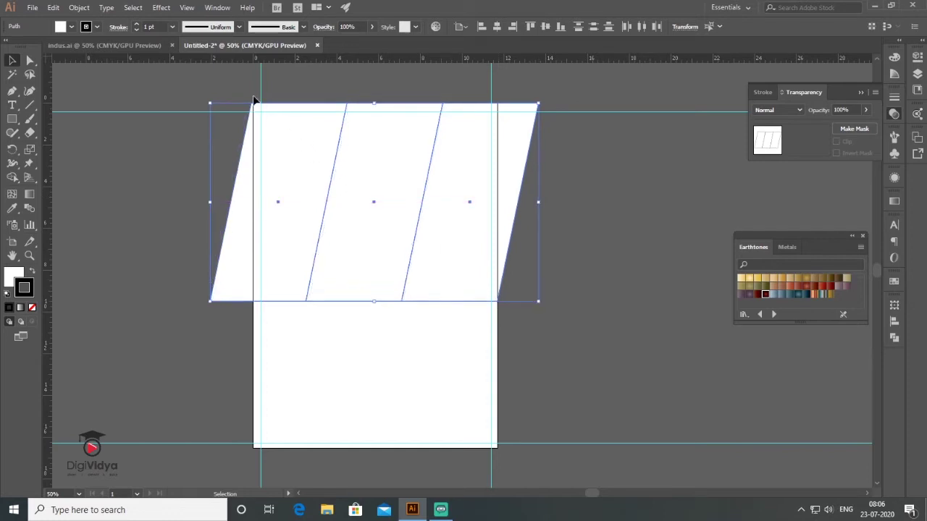
pyautogui.moveTo(540, 202); pyautogui.dragTo(541, 203)
pyautogui.click(628, 218)
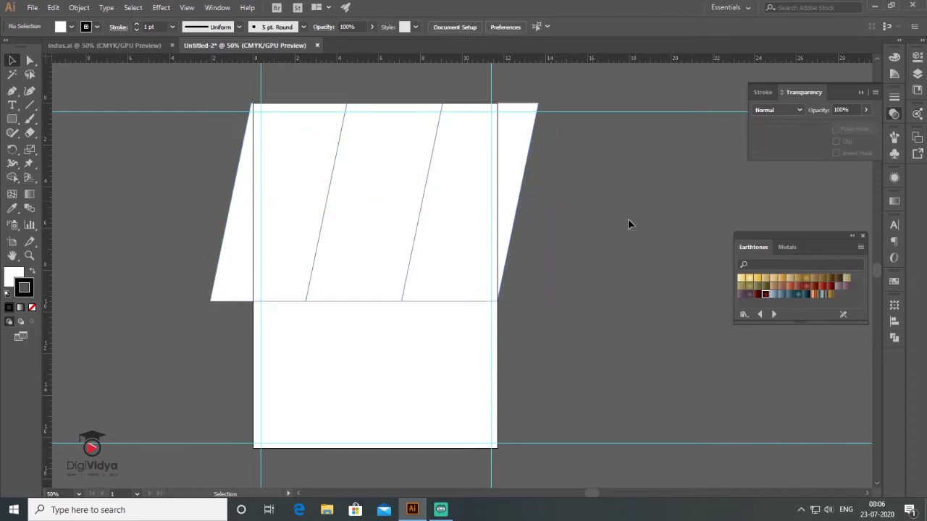
# Place the three room photos and move the red-carpet room and red bedroom photos off to either side of the page.
pyautogui.click(33, 9)
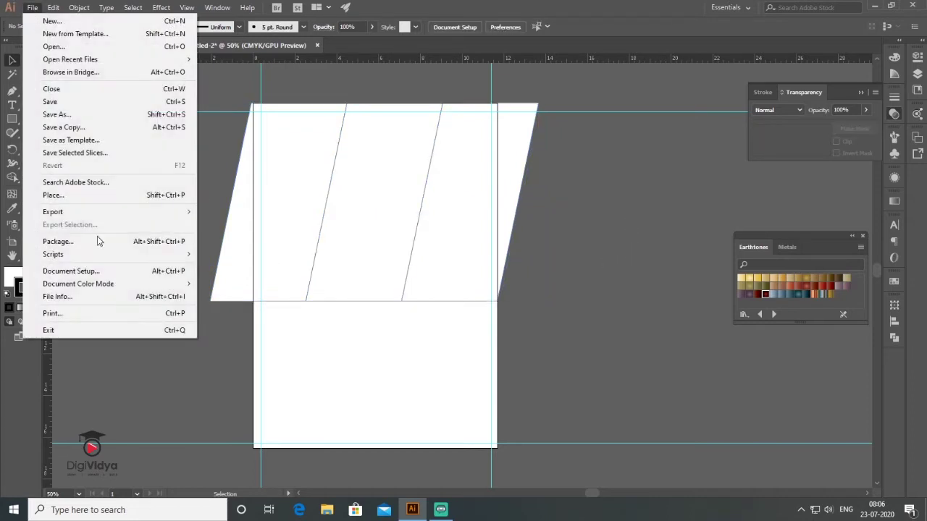
pyautogui.click(108, 198)
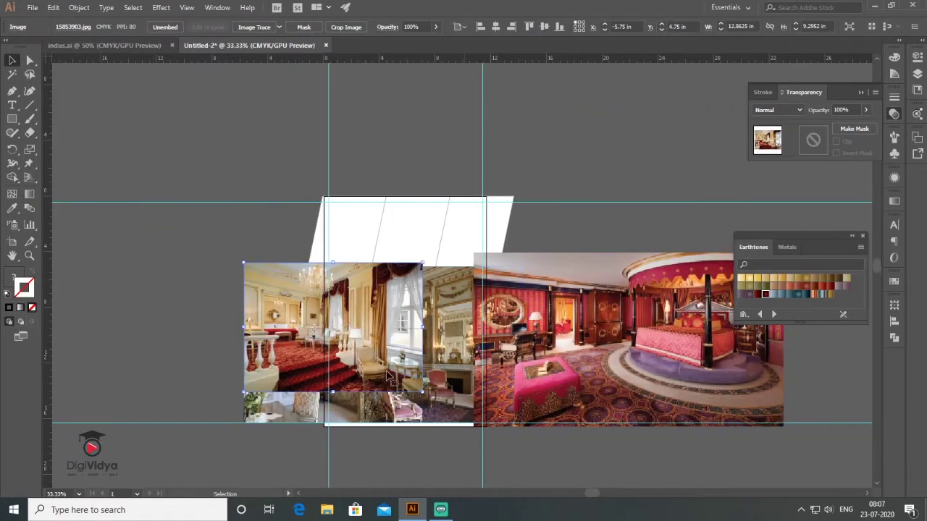
pyautogui.moveTo(342, 322); pyautogui.dragTo(166, 204)
pyautogui.moveTo(558, 309); pyautogui.dragTo(706, 347)
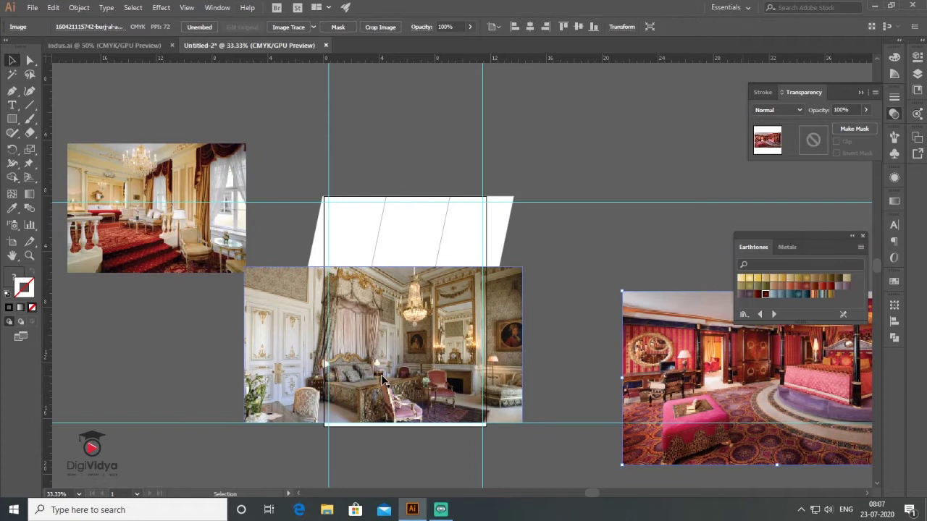
# Send the red bedroom photo to the back of the stacking order.
pyautogui.rightClick(383, 377)
pyautogui.moveTo(439, 320)
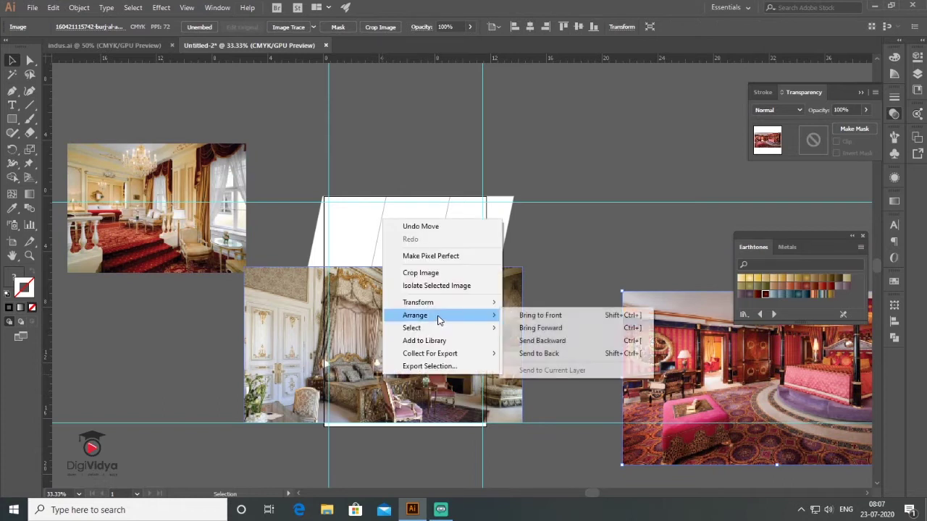
pyautogui.click(567, 353)
pyautogui.click(405, 456)
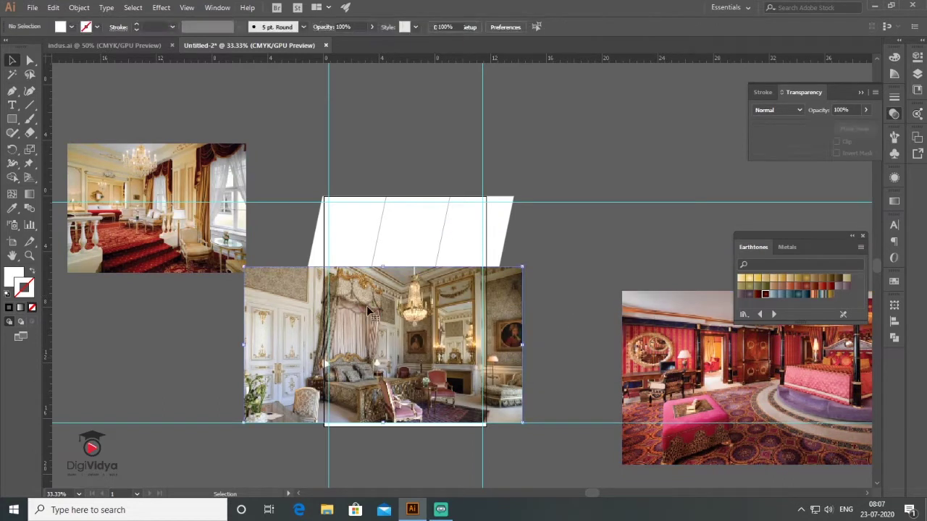
# Move the ornate draped-bed photo up over the slanted panels and send it to the back.
pyautogui.moveTo(345, 308); pyautogui.dragTo(341, 257)
pyautogui.scroll(1, 339, 255)
pyautogui.click(442, 183)
pyautogui.rightClick(355, 191)
pyautogui.click(525, 355)
# Remove the left slanted panel's fill and increase its stroke weight.
pyautogui.click(32, 307)
pyautogui.moveTo(441, 406); pyautogui.dragTo(384, 359)
pyautogui.hotkey('ctrl', 'z')
pyautogui.click(137, 24)
# Resize the draped-bed photo to cover the left panel's height and clip it into that panel with a clipping mask.
pyautogui.moveTo(238, 421); pyautogui.dragTo(213, 383)
pyautogui.moveTo(582, 391); pyautogui.dragTo(540, 367)
pyautogui.moveTo(164, 157); pyautogui.dragTo(175, 162)
pyautogui.keyDown('shift'); pyautogui.click(296, 239); pyautogui.keyUp('shift')
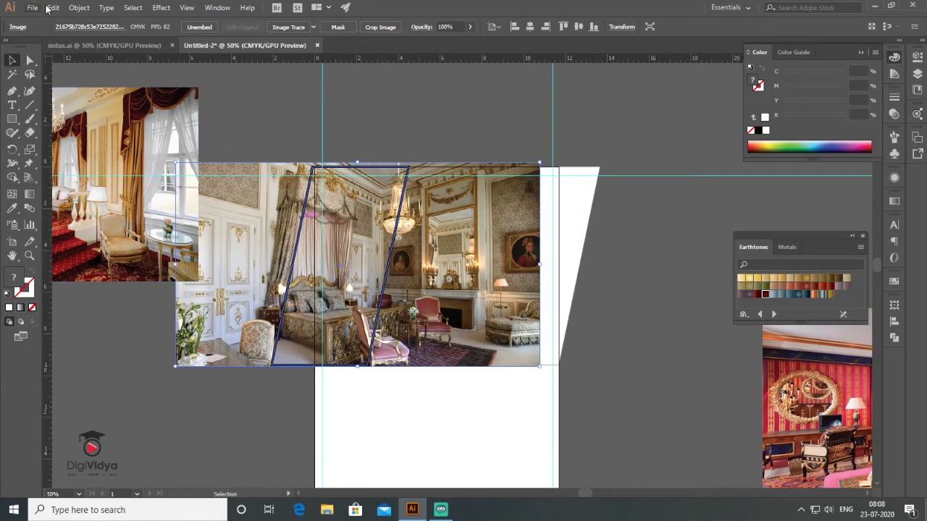
pyautogui.click(79, 8)
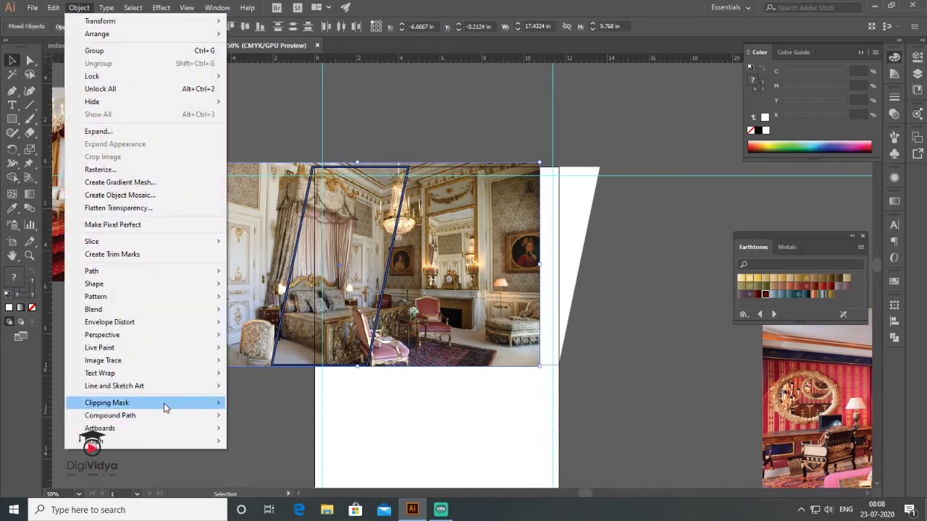
pyautogui.moveTo(166, 403)
pyautogui.click(259, 405)
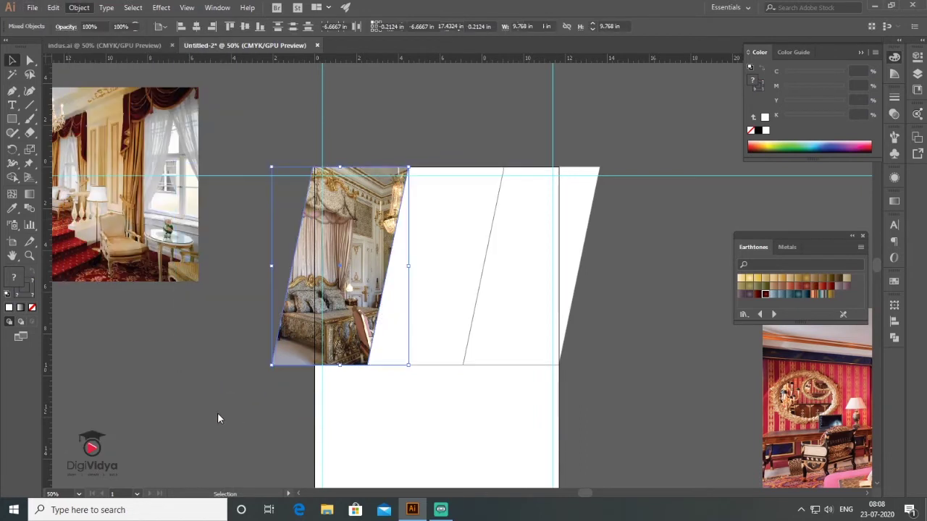
pyautogui.click(220, 417)
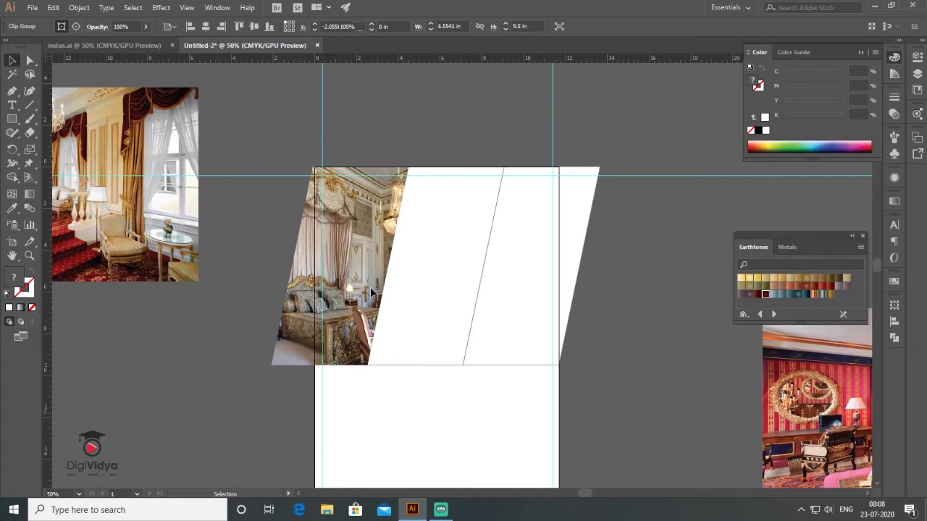
# Move the red bedroom photo over to the slanted panels and remove the middle panel's fill.
pyautogui.moveTo(833, 452); pyautogui.dragTo(364, 331)
pyautogui.click(427, 290)
pyautogui.press('/')
# Resize the red four-poster bedroom photo to cover the middle slanted panel and clip it into that panel with a clipping mask.
pyautogui.moveTo(619, 333); pyautogui.dragTo(516, 292)
pyautogui.moveTo(662, 410); pyautogui.dragTo(583, 364)
pyautogui.moveTo(198, 149); pyautogui.dragTo(225, 164)
pyautogui.moveTo(447, 306); pyautogui.dragTo(574, 307)
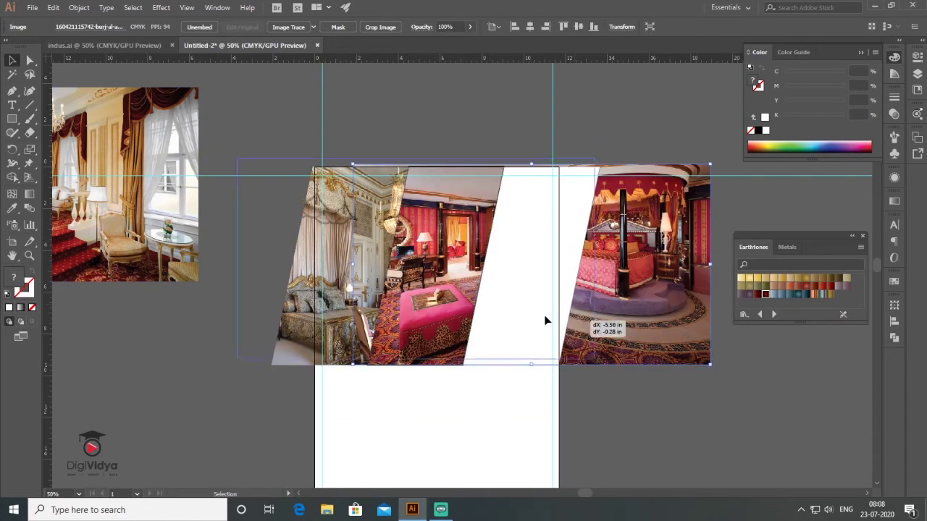
pyautogui.moveTo(682, 331); pyautogui.dragTo(501, 331)
pyautogui.keyDown('shift'); pyautogui.click(388, 366); pyautogui.keyUp('shift')
pyautogui.click(79, 8)
pyautogui.click(250, 403)
pyautogui.click(416, 422)
# Move the curtained window photo behind the right slanted panel, remove the panel's fill, and clip the photo into it with a clipping mask.
pyautogui.moveTo(150, 244); pyautogui.dragTo(531, 326)
pyautogui.hotkey('ctrl', 'shift', '[')
pyautogui.click(525, 308)
pyautogui.click(31, 309)
pyautogui.keyDown('shift'); pyautogui.click(534, 365); pyautogui.keyUp('shift')
pyautogui.click(79, 8)
pyautogui.moveTo(174, 403)
pyautogui.click(249, 403)
pyautogui.click(637, 309)
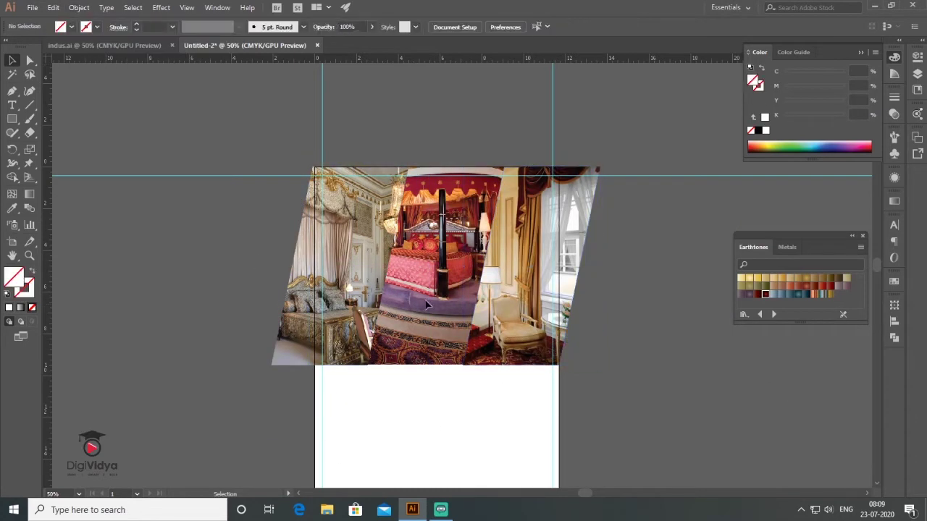
# Draw a slanted line along the boundary between the left and middle panels and set its stroke weight to 5 pt.
pyautogui.click(31, 106)
pyautogui.moveTo(408, 168); pyautogui.dragTo(368, 365)
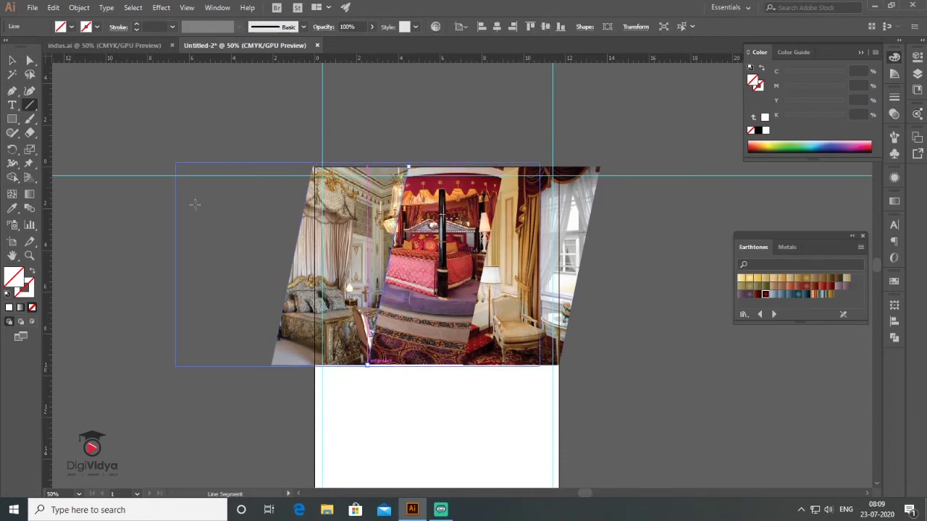
pyautogui.click(137, 25)
pyautogui.click(137, 25)
pyautogui.click(136, 25)
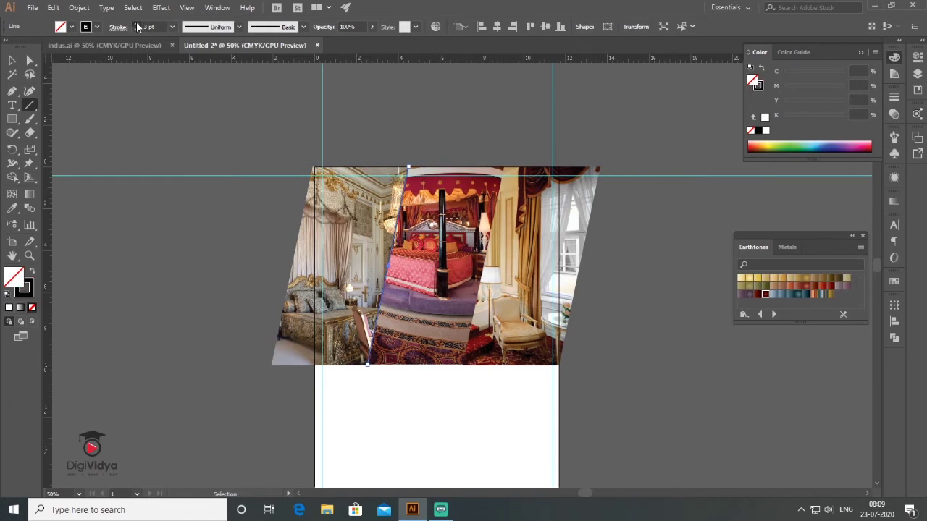
pyautogui.click(136, 24)
# Duplicate the divider line onto the boundary between the middle and right panels and expand both lines into filled shapes.
pyautogui.press('v')
pyautogui.moveTo(473, 324); pyautogui.dragTo(475, 324)
pyautogui.click(378, 331)
pyautogui.click(78, 7)
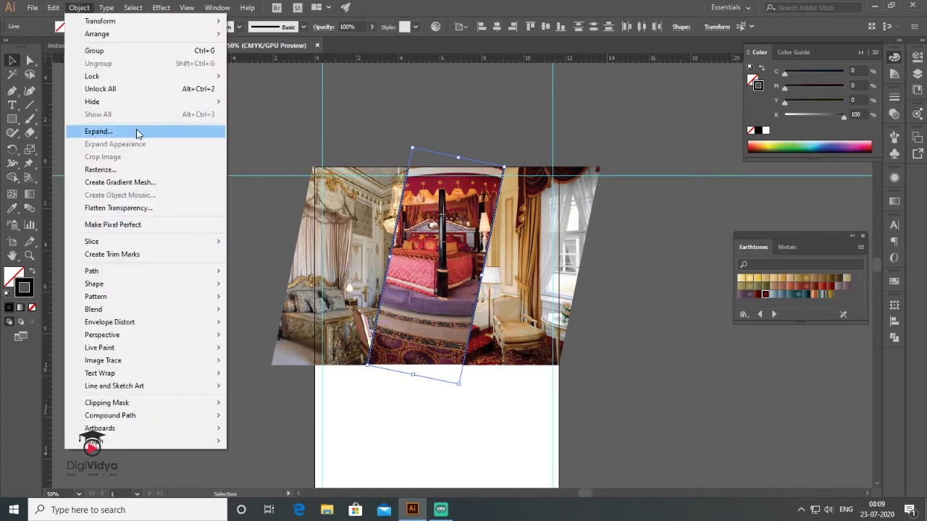
pyautogui.click(137, 131)
pyautogui.click(442, 319)
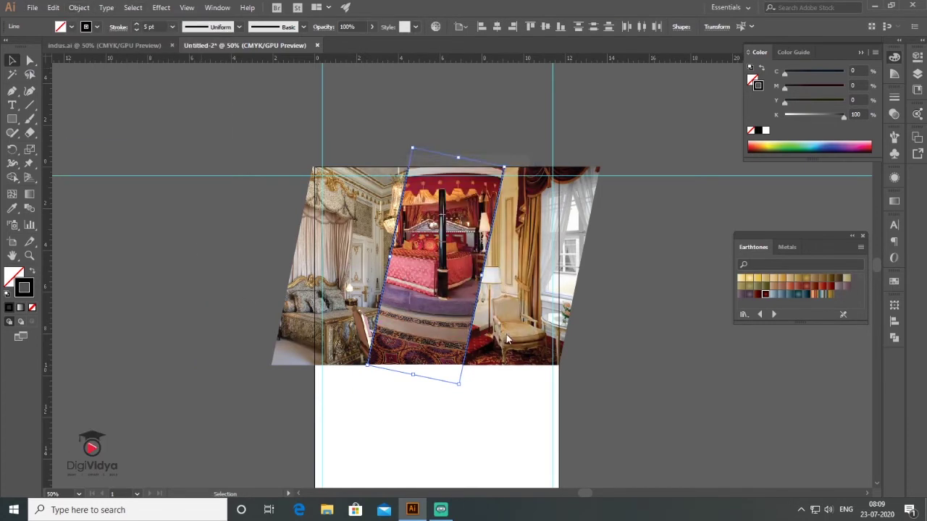
pyautogui.click(395, 355)
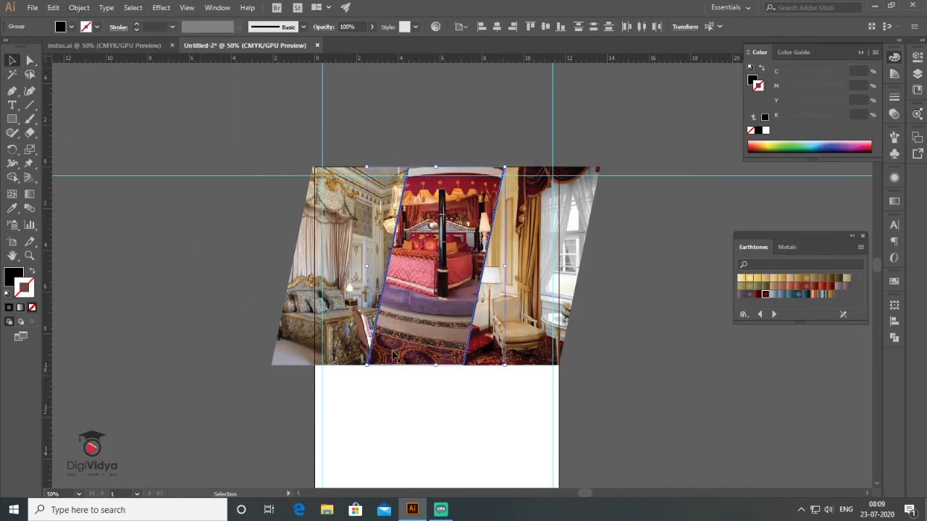
# Fill both expanded divider bars with a linear gold gradient from the Metals swatch library.
pyautogui.click(761, 316)
pyautogui.click(760, 317)
pyautogui.click(761, 316)
pyautogui.click(762, 317)
pyautogui.click(763, 317)
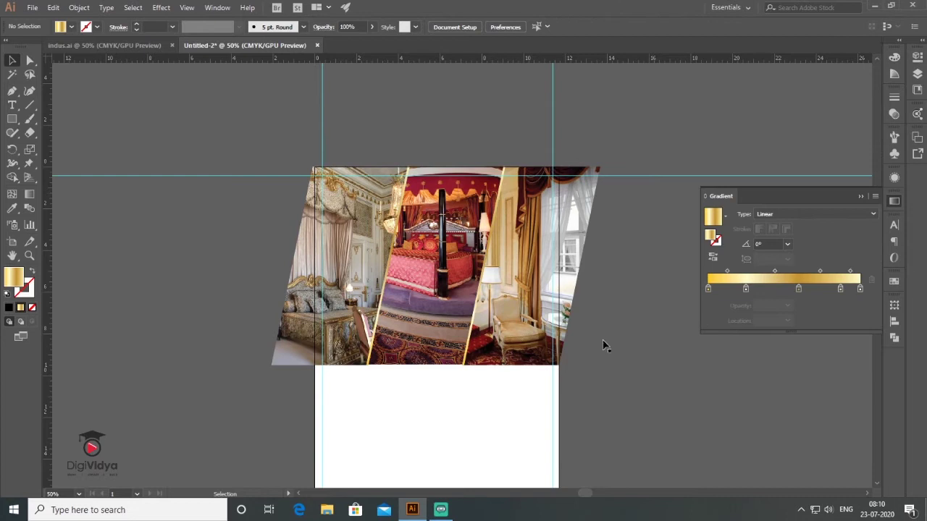
# Paste the 10% discount offer text into the poster document, scale it down, and set it aside next to the artboard.
pyautogui.moveTo(642, 387); pyautogui.dragTo(614, 281)
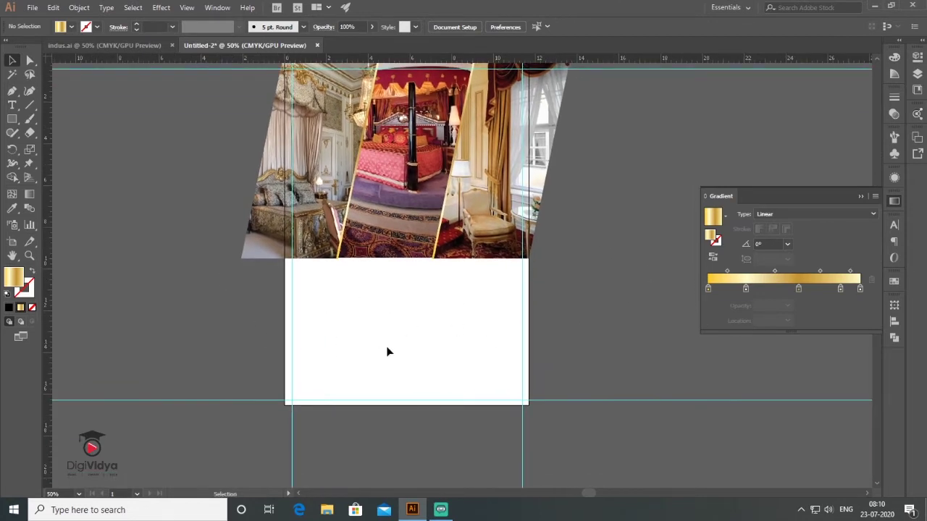
pyautogui.hotkey('ctrl', 'v')
pyautogui.moveTo(437, 307)
pyautogui.mouseDown()
pyautogui.moveTo(415, 345)
pyautogui.moveTo(400, 344)
pyautogui.mouseUp()
pyautogui.click(131, 177)
pyautogui.moveTo(546, 366); pyautogui.dragTo(304, 275)
pyautogui.moveTo(383, 337); pyautogui.dragTo(625, 351)
# Draw a full-width rectangle directly below the photo panels and give it a black fill with no stroke.
pyautogui.press('m')
pyautogui.moveTo(285, 258); pyautogui.dragTo(529, 349)
pyautogui.click(32, 273)
pyautogui.click(32, 308)
pyautogui.press('v')
pyautogui.click(673, 371)
# Scale the discount offer text to fit the black band, move it onto the band, and bring it to the front.
pyautogui.moveTo(655, 310)
pyautogui.mouseDown()
pyautogui.moveTo(411, 295)
pyautogui.moveTo(545, 370)
pyautogui.mouseUp()
pyautogui.moveTo(579, 343); pyautogui.dragTo(333, 323)
pyautogui.rightClick(331, 323)
pyautogui.moveTo(377, 435)
pyautogui.click(503, 438)
pyautogui.click(617, 283)
pyautogui.scroll(-1, 574, 360)
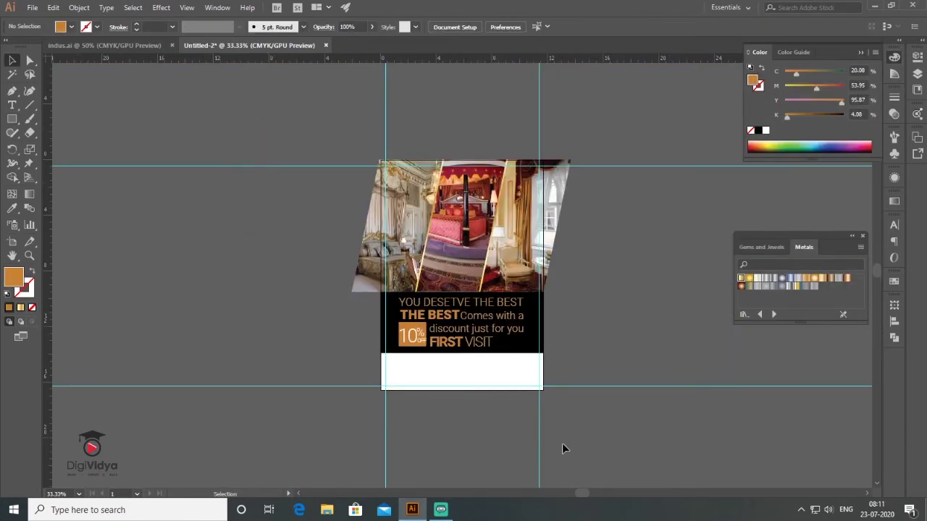
# Move the Facebook, Twitter and Instagram icons into the poster's top-left corner, inside the margin guides.
pyautogui.scroll(1, 494, 448)
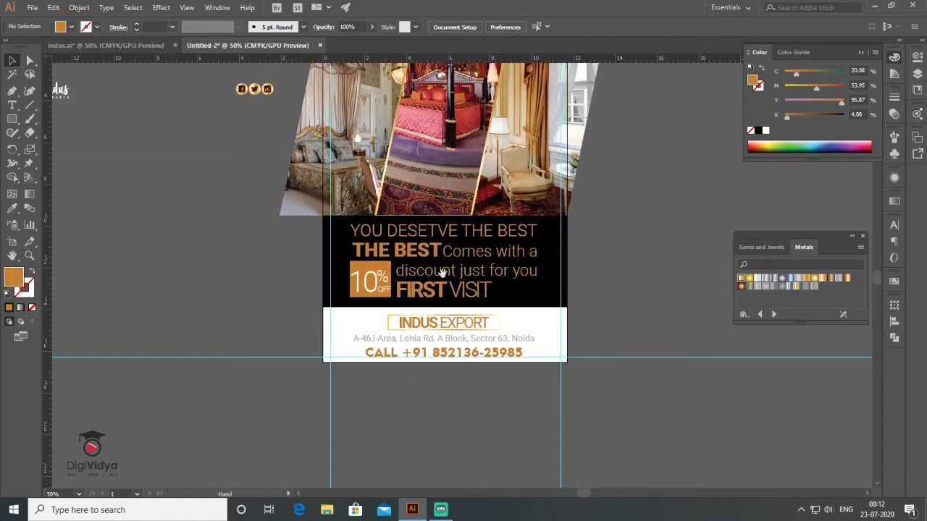
pyautogui.moveTo(441, 273); pyautogui.dragTo(476, 356)
pyautogui.moveTo(493, 294); pyautogui.dragTo(514, 333)
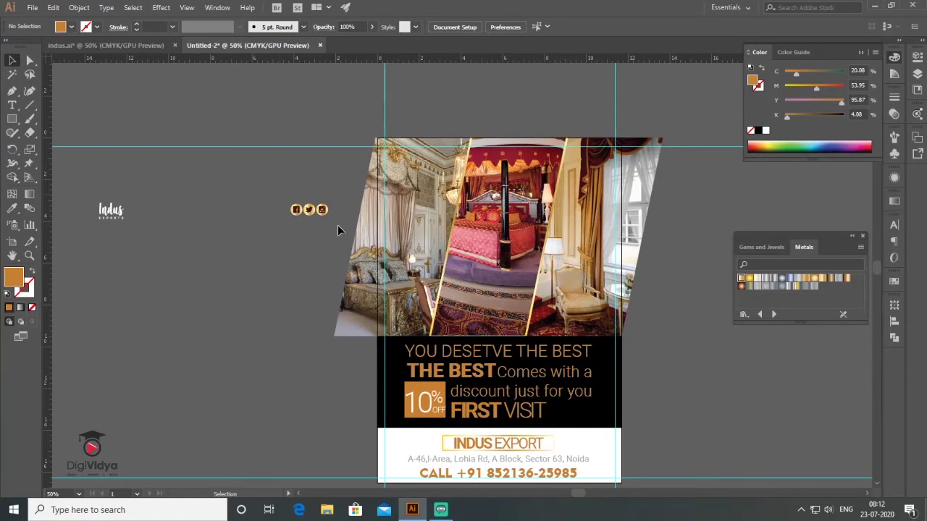
pyautogui.moveTo(307, 211); pyautogui.dragTo(409, 160)
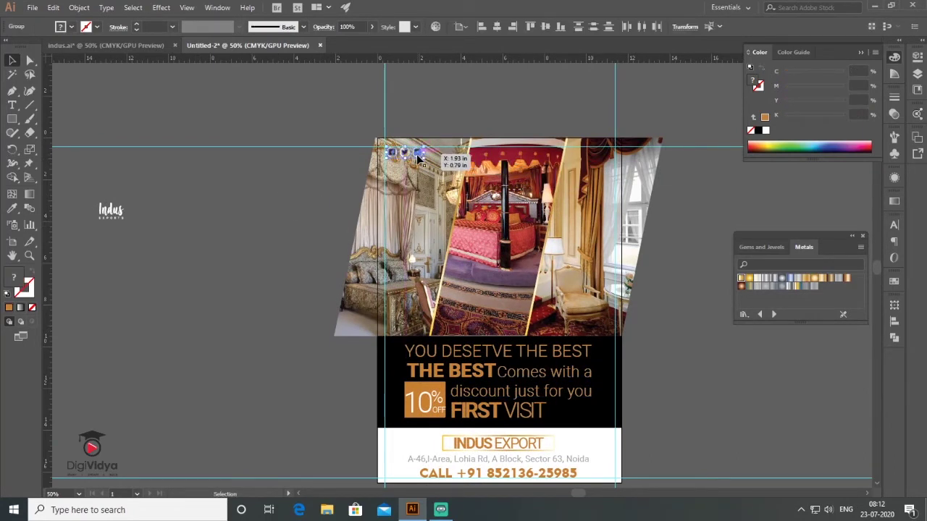
pyautogui.scroll(5, 408, 160)
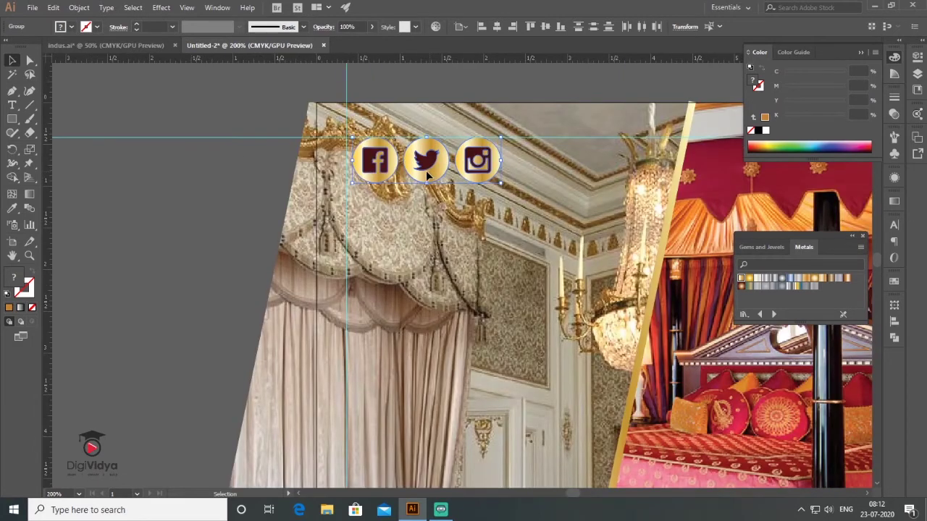
pyautogui.scroll(-3, 464, 232)
pyautogui.scroll(-2, 467, 237)
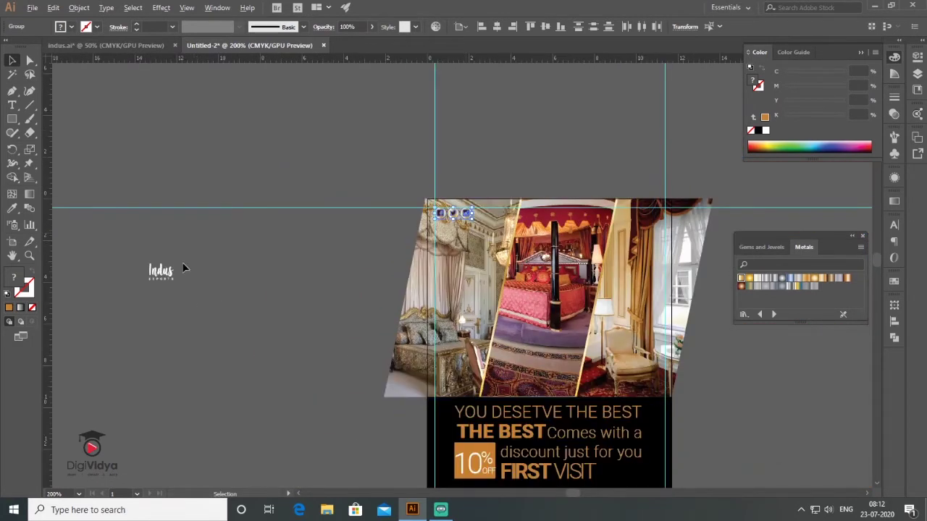
# Move the white Indus Exports logo into the poster's top-right corner, aligned inside the margin guides.
pyautogui.click(163, 272)
pyautogui.moveTo(168, 277); pyautogui.dragTo(653, 217)
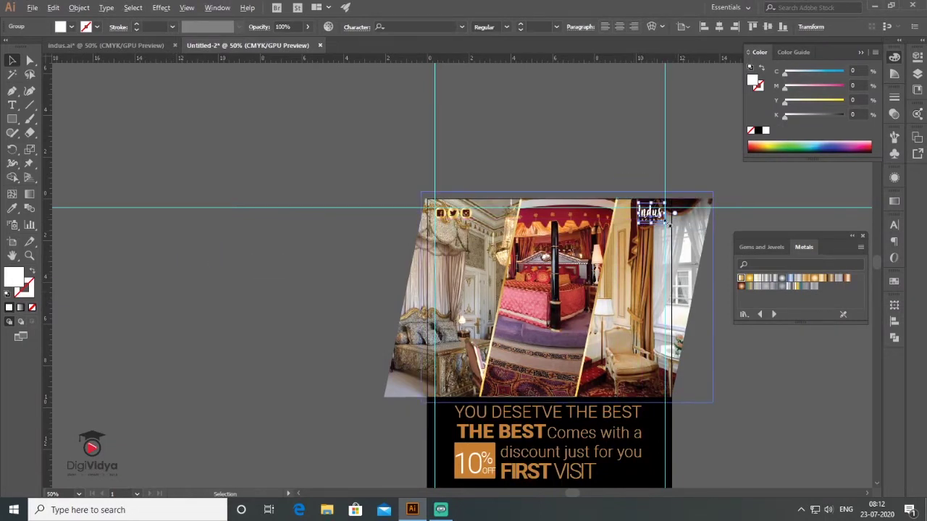
pyautogui.scroll(8, 669, 222)
pyautogui.moveTo(556, 170); pyautogui.dragTo(585, 268)
pyautogui.moveTo(550, 202); pyautogui.dragTo(588, 237)
pyautogui.scroll(-8, 616, 259)
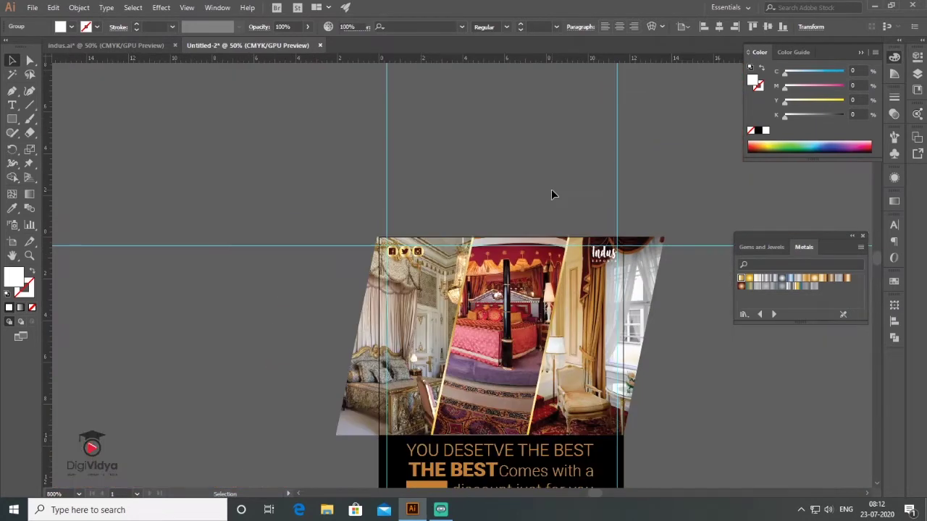
pyautogui.click(551, 188)
pyautogui.moveTo(584, 374); pyautogui.dragTo(536, 241)
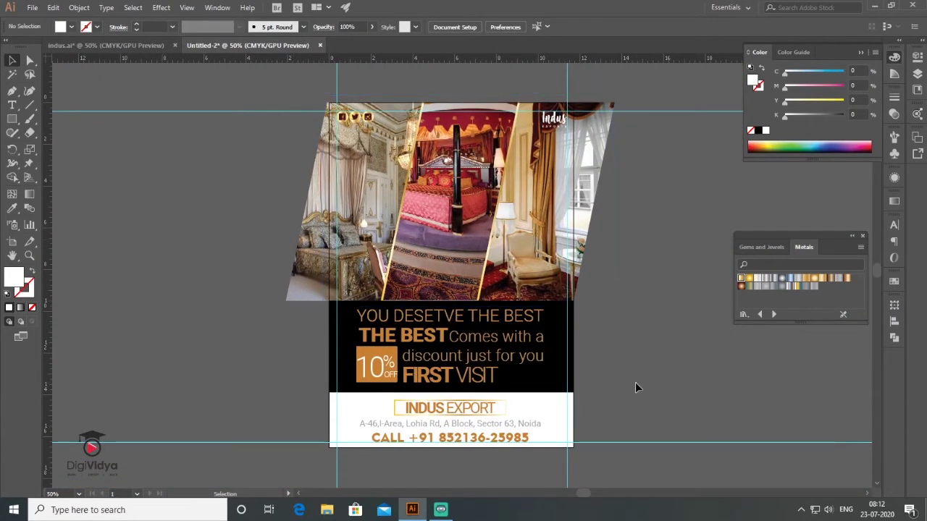
# Select the photo panels with their gold dividers and group them.
pyautogui.moveTo(621, 270); pyautogui.dragTo(462, 272)
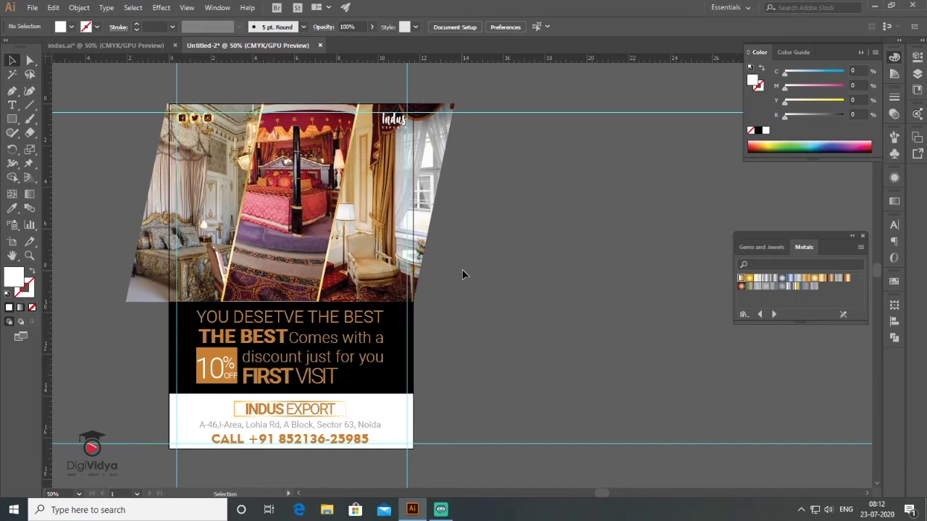
pyautogui.click(852, 237)
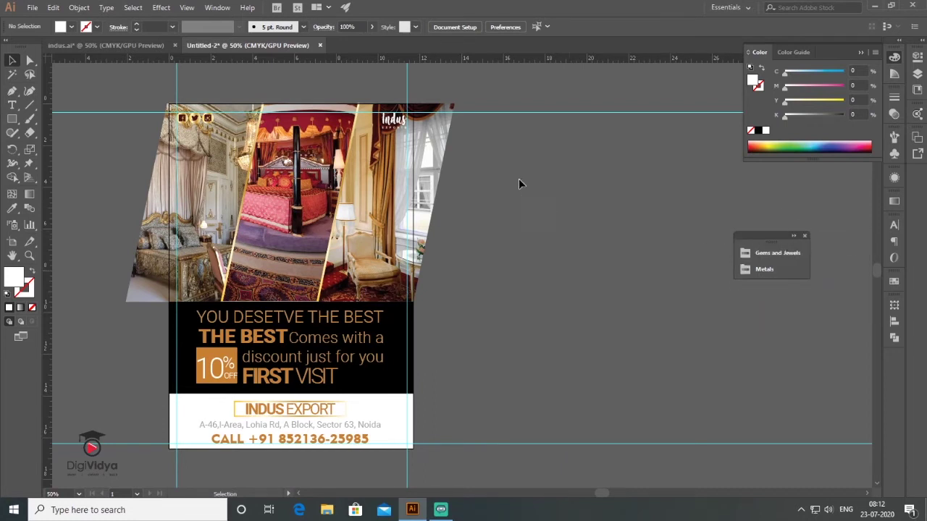
pyautogui.moveTo(117, 257); pyautogui.dragTo(117, 259)
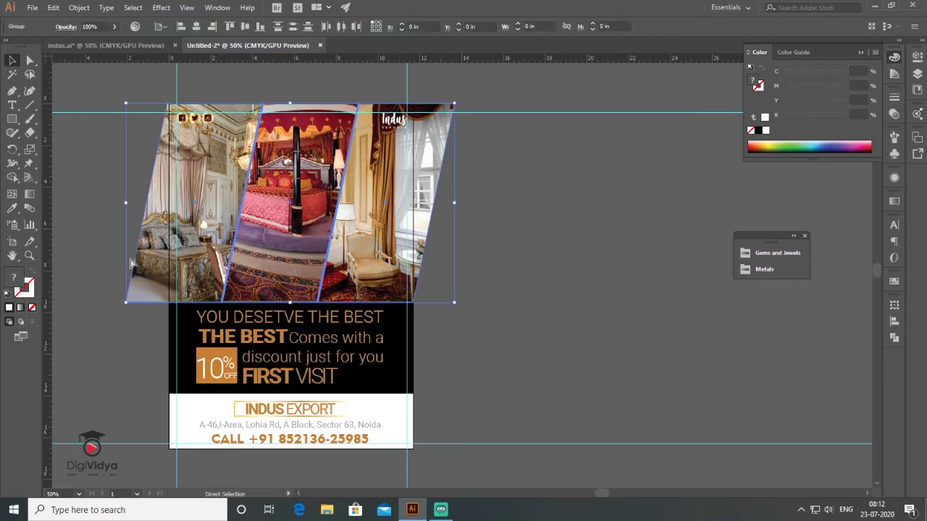
pyautogui.hotkey('ctrl', 'g')
pyautogui.click(521, 154)
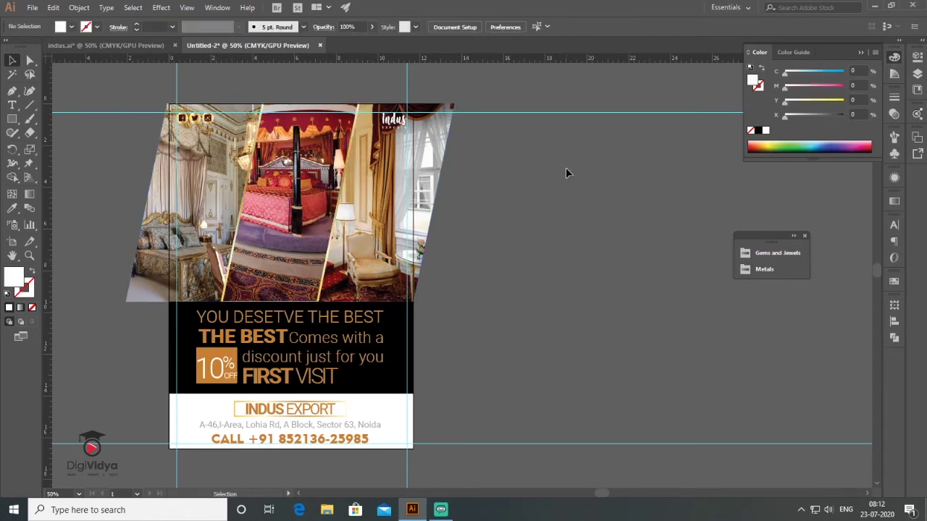
# Add a second A3 artboard and move it farther away from the first poster.
pyautogui.click(917, 142)
pyautogui.click(869, 241)
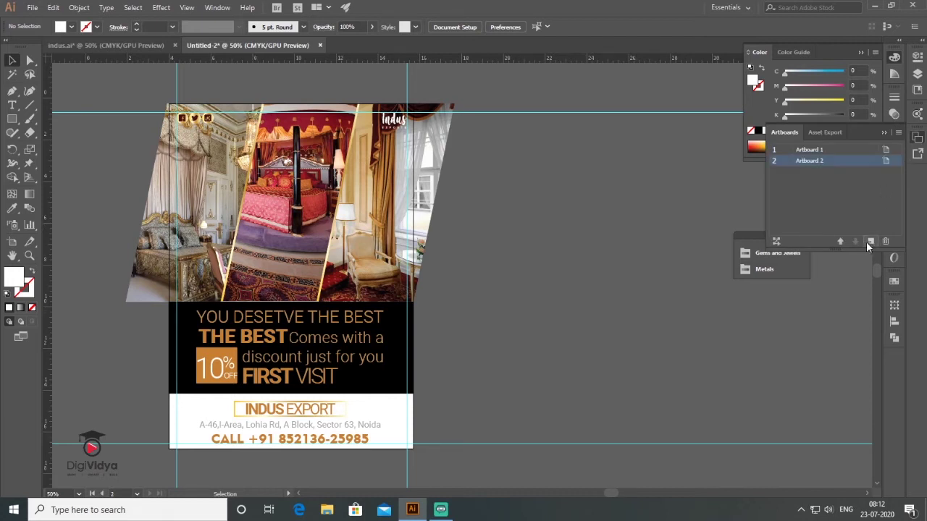
pyautogui.moveTo(461, 262); pyautogui.dragTo(403, 250)
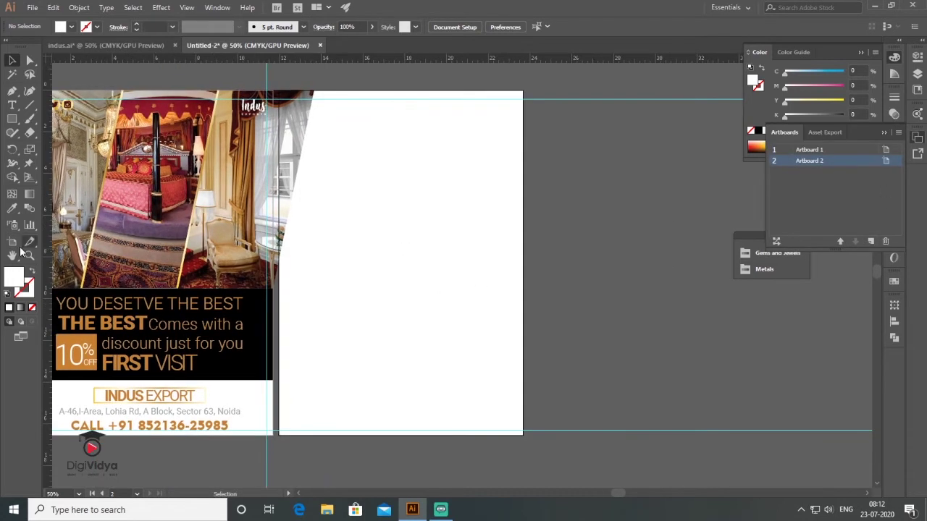
pyautogui.hotkey('shift', 'o')
pyautogui.moveTo(404, 283); pyautogui.dragTo(475, 284)
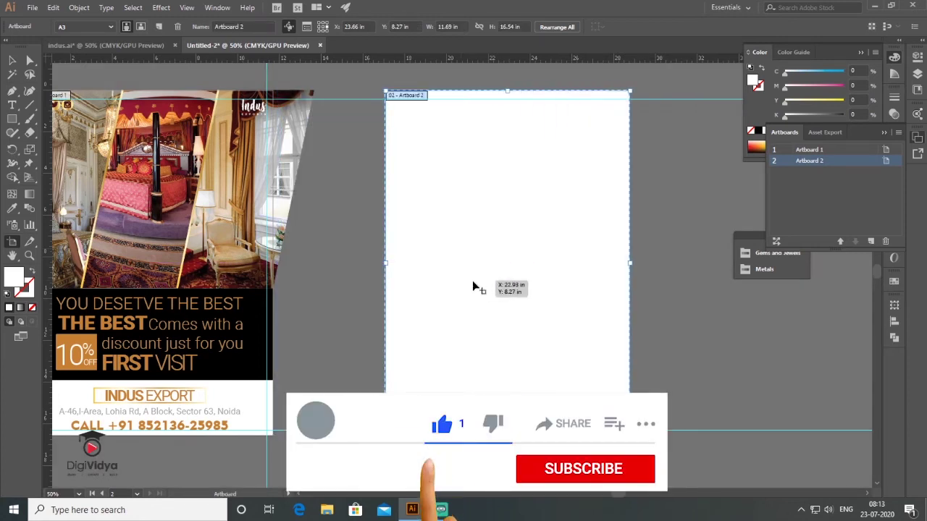
# Add vertical margin guides to the second artboard and draw a full-width yellow rectangle over its upper part.
pyautogui.moveTo(48, 164); pyautogui.dragTo(393, 239)
pyautogui.press('m')
pyautogui.moveTo(386, 88); pyautogui.dragTo(629, 288)
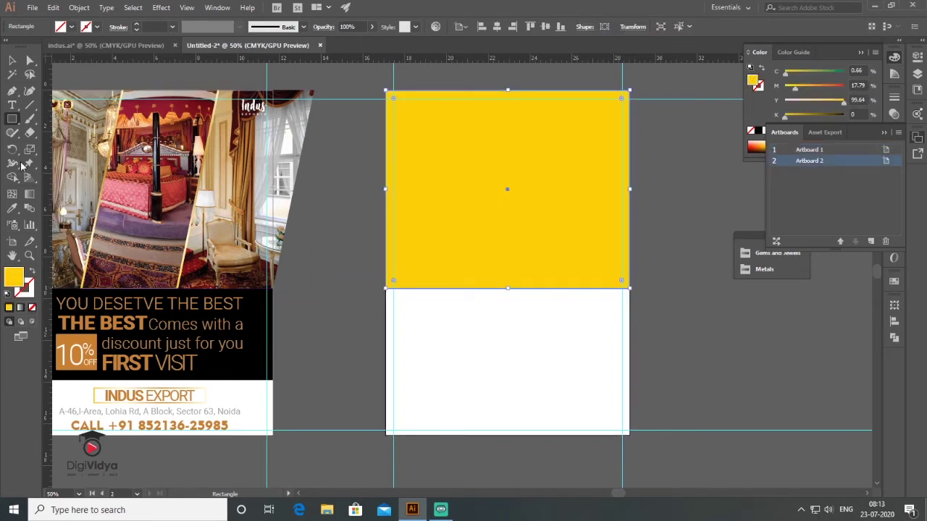
pyautogui.click(18, 62)
pyautogui.click(700, 315)
pyautogui.scroll(-1, 367, 303)
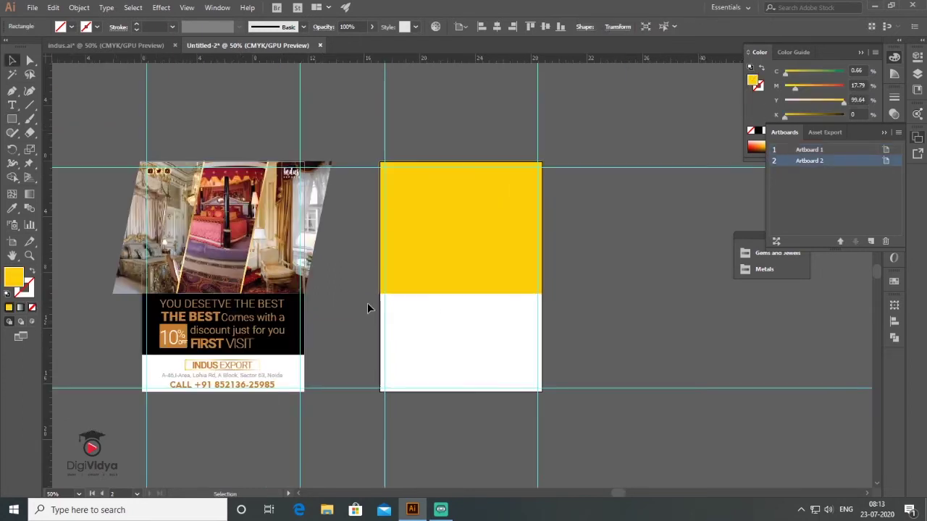
# Place the teal-chair salon and draped-bed room photos from the Desktop beside the second artboard.
pyautogui.click(33, 11)
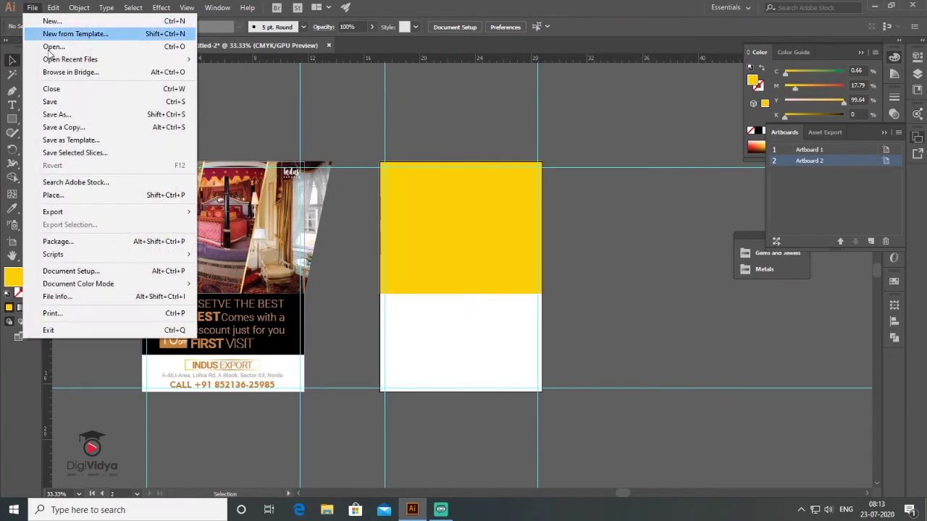
pyautogui.click(86, 197)
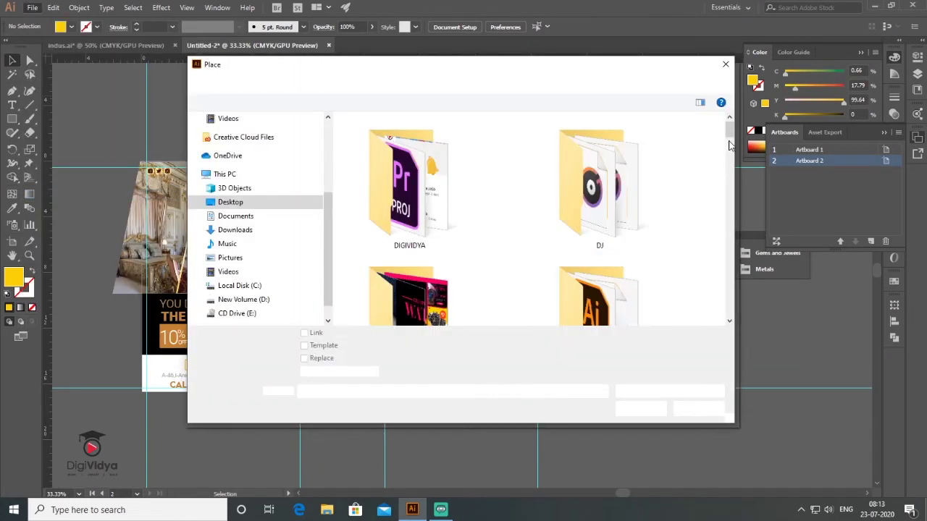
pyautogui.moveTo(730, 143); pyautogui.dragTo(729, 213)
pyautogui.click(408, 143)
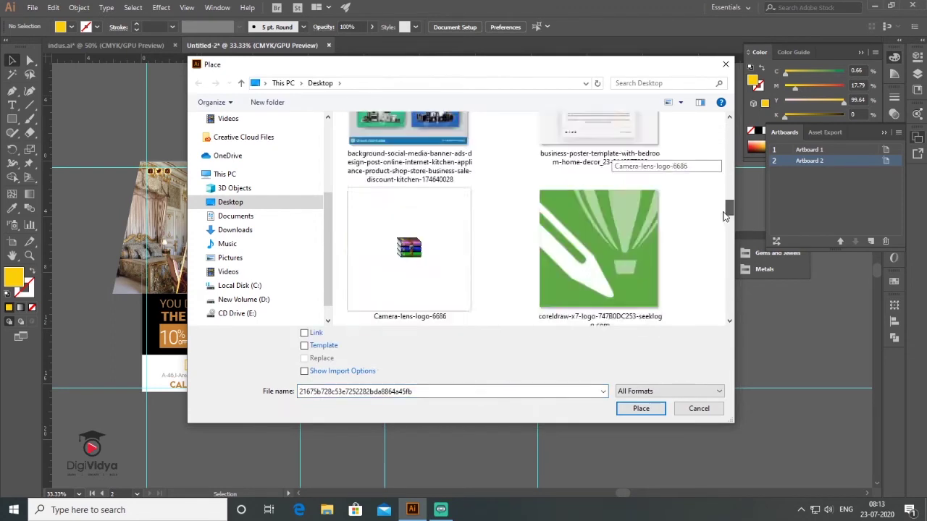
pyautogui.click(641, 409)
pyautogui.click(584, 234)
pyautogui.click(581, 215)
pyautogui.moveTo(695, 304); pyautogui.dragTo(684, 107)
pyautogui.click(681, 340)
# Draw a smaller rectangle from the left margin guide across the yellow block's lower edge and shorten the yellow block.
pyautogui.moveTo(385, 232)
pyautogui.mouseDown()
pyautogui.moveTo(488, 312)
pyautogui.moveTo(461, 279)
pyautogui.mouseUp()
pyautogui.press('v')
pyautogui.click(461, 206)
pyautogui.moveTo(449, 275); pyautogui.dragTo(448, 282)
# Scale down the draped-bed photo, move it over the smaller rectangle, and clip it into that rectangle with a clipping mask.
pyautogui.click(637, 314)
pyautogui.moveTo(862, 389); pyautogui.dragTo(720, 310)
pyautogui.moveTo(670, 295); pyautogui.dragTo(455, 299)
pyautogui.keyDown('shift'); pyautogui.click(435, 296); pyautogui.keyUp('shift')
pyautogui.click(79, 7)
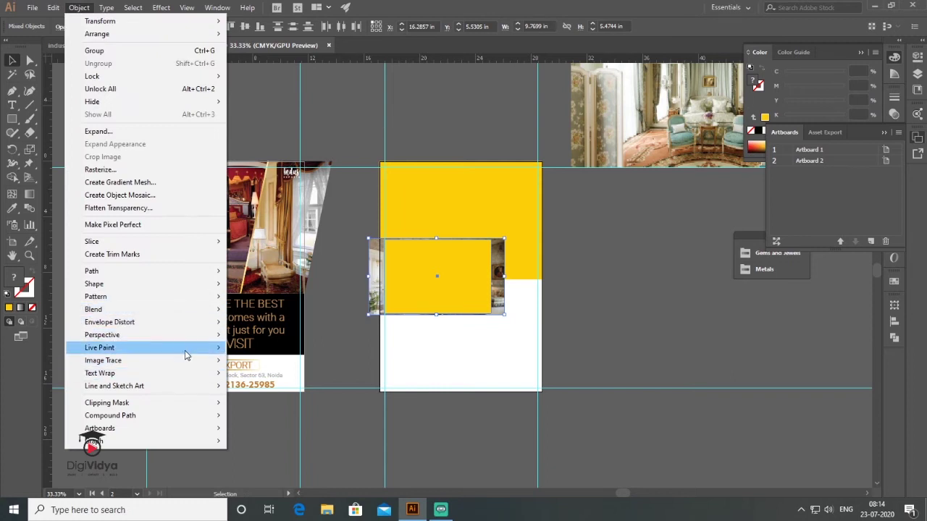
pyautogui.click(254, 403)
pyautogui.click(545, 303)
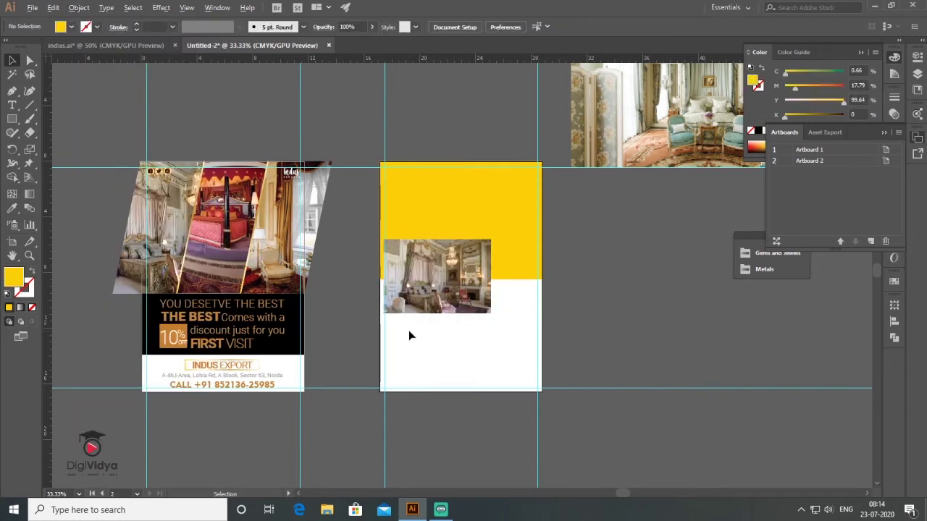
# Draw a narrow vertical bar along the clipped bed photo's lower left edge and give it a black fill with no stroke.
pyautogui.scroll(4, 408, 330)
pyautogui.press('m')
pyautogui.scroll(-1, 349, 196)
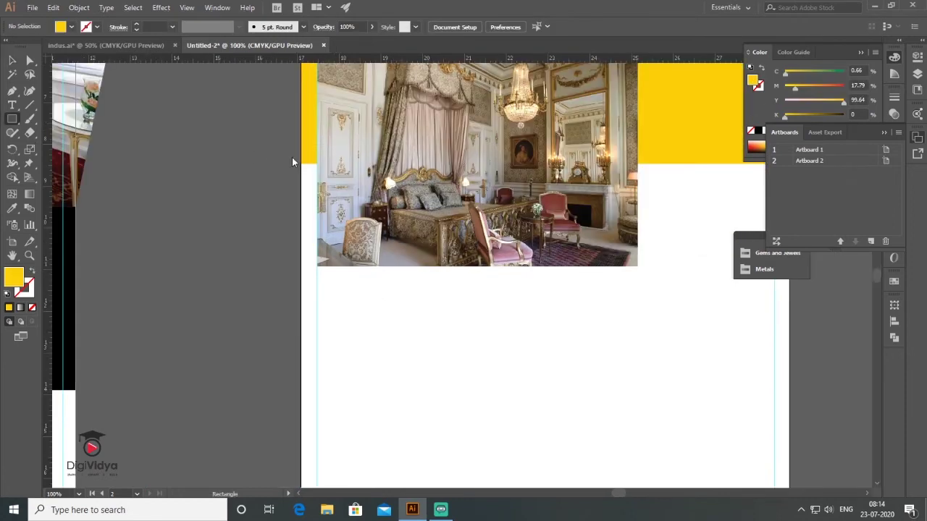
pyautogui.moveTo(317, 149); pyautogui.dragTo(326, 267)
pyautogui.press('d')
pyautogui.hotkey('shift', 'x')
pyautogui.press('x')
pyautogui.press('/')
pyautogui.press('v')
pyautogui.click(248, 346)
# Move the teal-chair salon photo down beside the second artboard, try scaling it down, and undo the scaling.
pyautogui.scroll(-3, 367, 383)
pyautogui.moveTo(641, 105); pyautogui.dragTo(527, 270)
pyautogui.moveTo(419, 365); pyautogui.dragTo(553, 296)
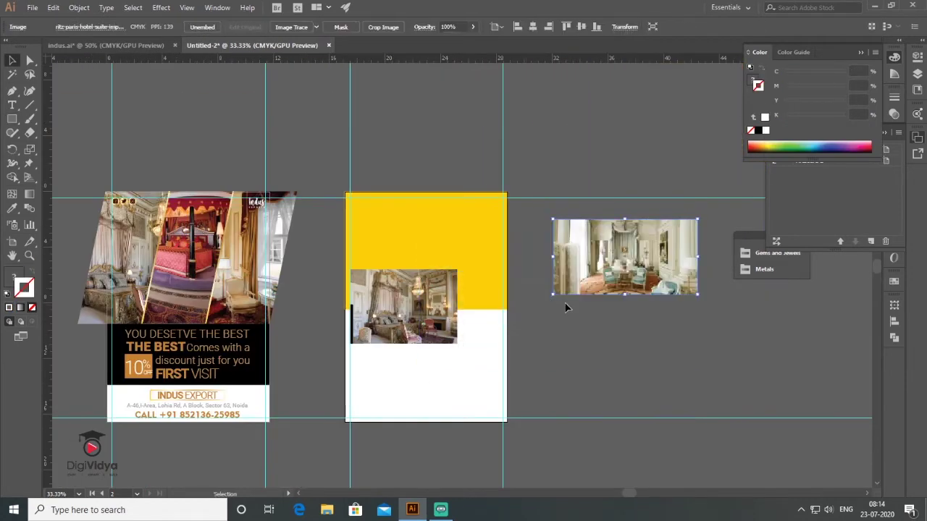
pyautogui.hotkey('ctrl', 'z')
# Draw a tall black rectangle over the right half of the yellow block, inside the top and right margin guides.
pyautogui.press('m')
pyautogui.moveTo(501, 197); pyautogui.dragTo(425, 309)
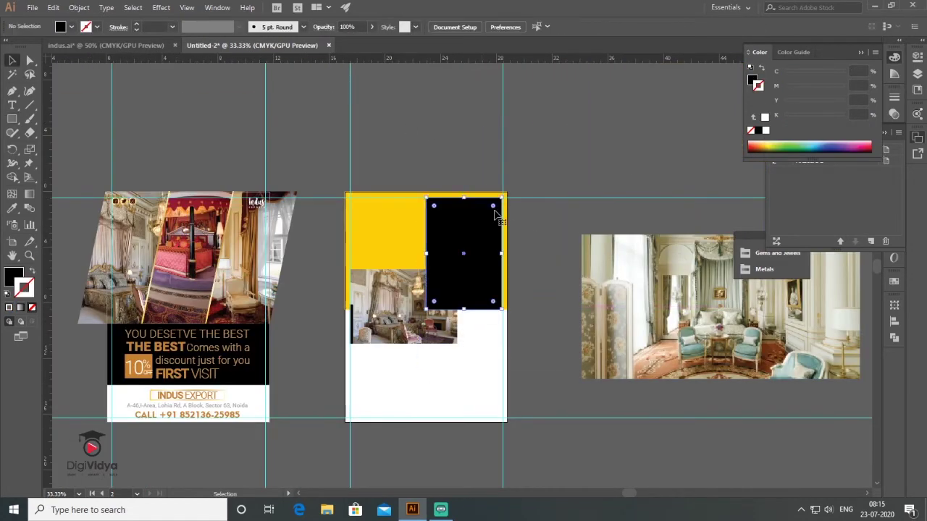
# Move the tall black rectangle onto the teal-chair salon photo, scale the photo down, and nudge the rectangle over the part to keep.
pyautogui.moveTo(494, 211); pyautogui.dragTo(732, 281)
pyautogui.moveTo(732, 281); pyautogui.dragTo(470, 247)
pyautogui.click(532, 253)
pyautogui.moveTo(598, 201); pyautogui.dragTo(543, 230)
pyautogui.click(442, 286)
pyautogui.press('Left')
pyautogui.press('Left')
pyautogui.press('Left')
pyautogui.press('Left')
pyautogui.press('Left')
pyautogui.press('Left')
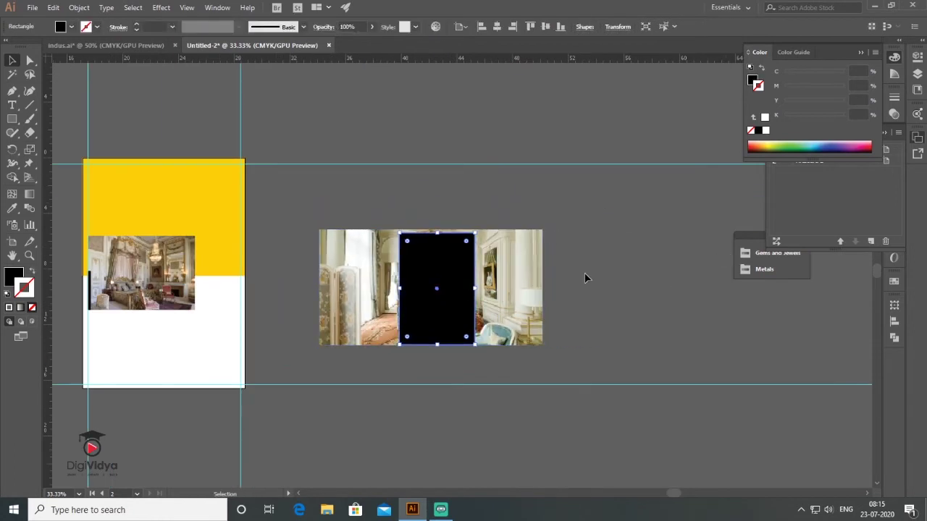
# Clip the salon photo into the tall rectangle with a clipping mask.
pyautogui.keyDown('shift'); pyautogui.click(333, 290); pyautogui.keyUp('shift')
pyautogui.click(79, 7)
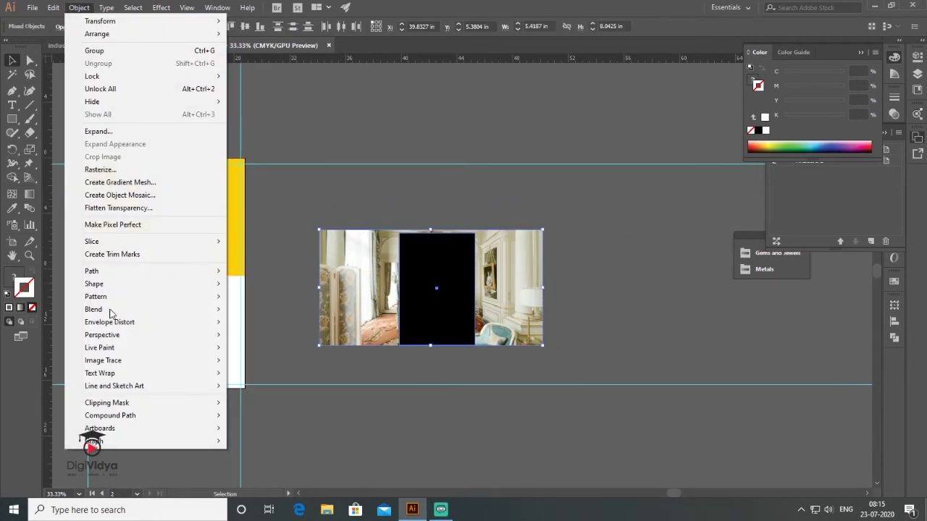
pyautogui.moveTo(168, 406)
pyautogui.click(250, 403)
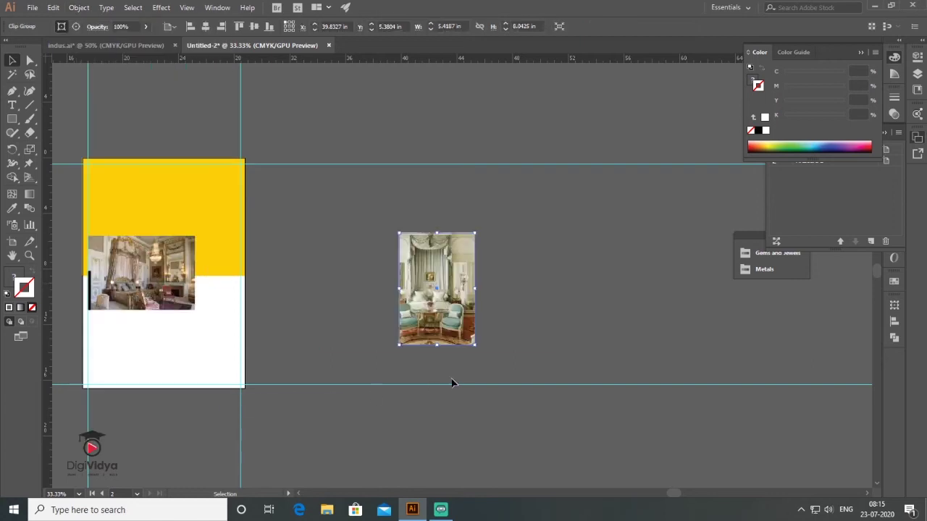
# Move the clipped salon photo into the right half of the yellow block and arrange the bed photo in front of it.
pyautogui.moveTo(194, 230); pyautogui.dragTo(219, 243)
pyautogui.scroll(2, 151, 270)
pyautogui.moveTo(139, 230); pyautogui.dragTo(226, 322)
pyautogui.rightClick(210, 325)
pyautogui.click(395, 266)
pyautogui.click(464, 174)
# Draw a black rectangle over the salon photo up to the margin guides and send it backward behind both photos.
pyautogui.press('m')
pyautogui.keyDown('ctrl'); pyautogui.click(333, 196); pyautogui.keyUp('ctrl')
pyautogui.moveTo(417, 149); pyautogui.dragTo(413, 155)
pyautogui.keyDown('ctrl'); pyautogui.click(463, 156); pyautogui.keyUp('ctrl')
pyautogui.moveTo(266, 149); pyautogui.dragTo(418, 372)
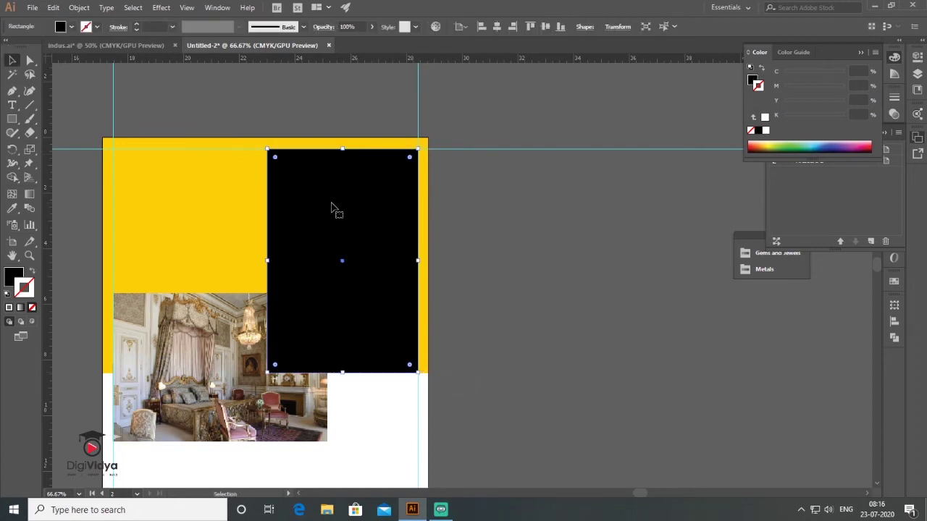
pyautogui.hotkey('ctrl', '[')
pyautogui.hotkey('ctrl', '[')
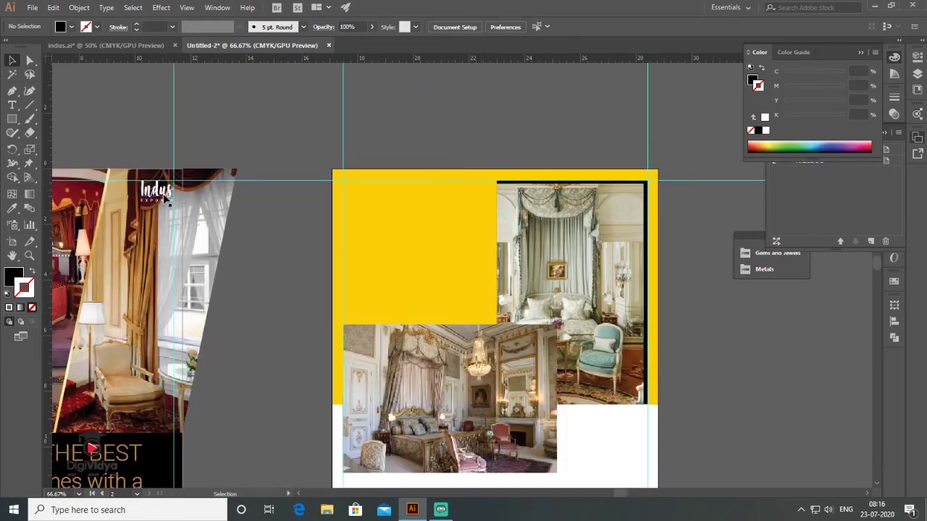
# Copy the Indus logo to the second poster's upper left margin corner, bring it to the front, and fill it black.
pyautogui.moveTo(165, 196); pyautogui.dragTo(305, 150)
pyautogui.rightClick(305, 150)
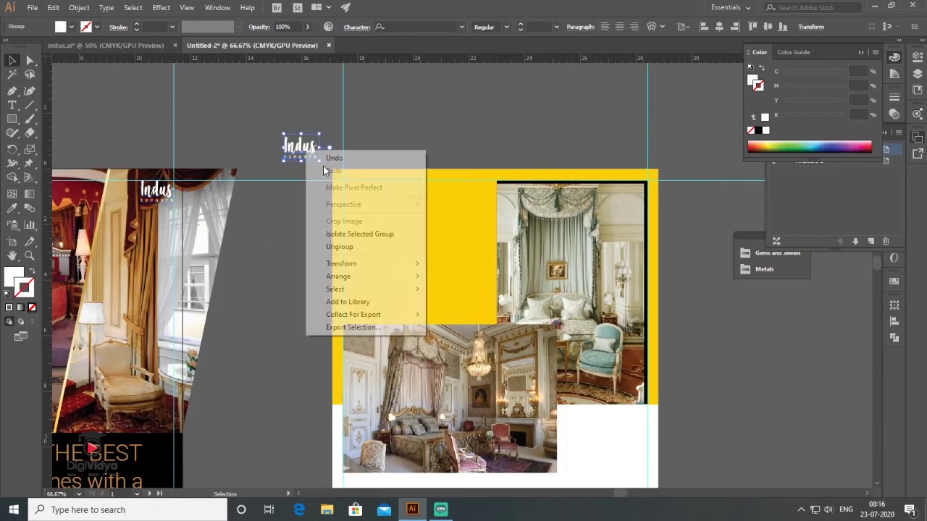
pyautogui.moveTo(374, 278)
pyautogui.click(452, 284)
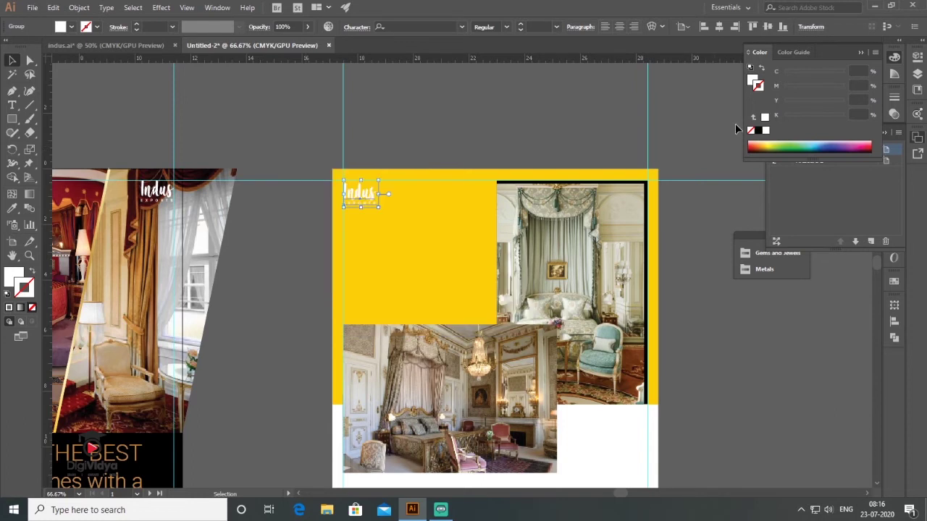
pyautogui.click(757, 132)
pyautogui.click(401, 128)
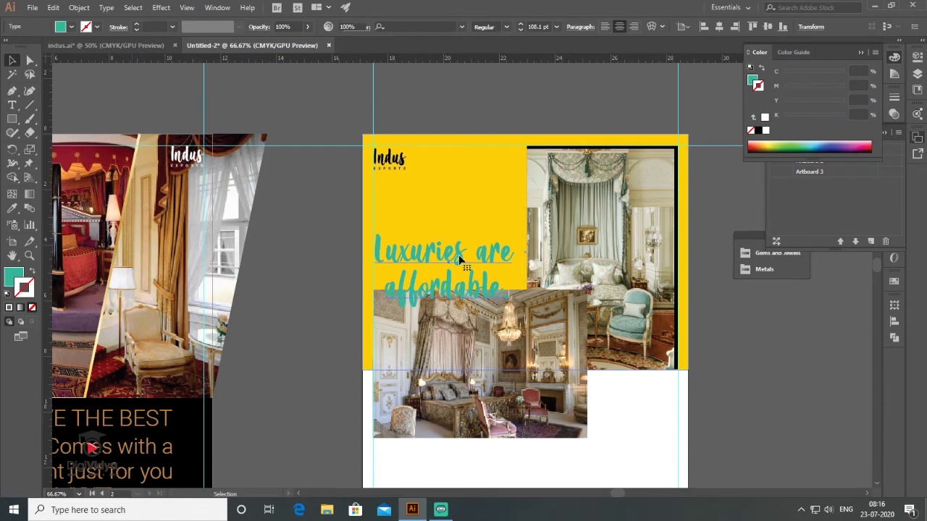
# Position the teal "Luxuries are affordable." text above the bed photo and add a teal LUXURY heading below the photo.
pyautogui.moveTo(458, 232); pyautogui.dragTo(458, 223)
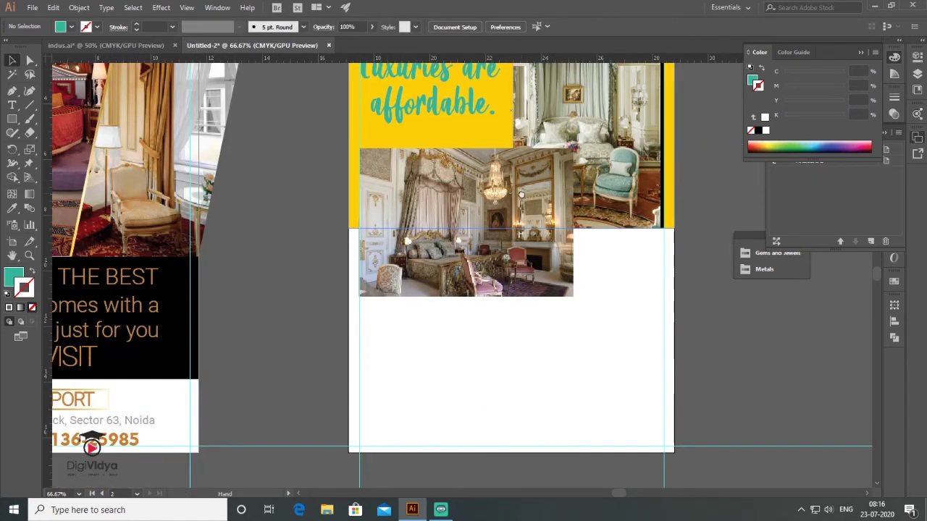
pyautogui.moveTo(521, 196); pyautogui.dragTo(519, 208)
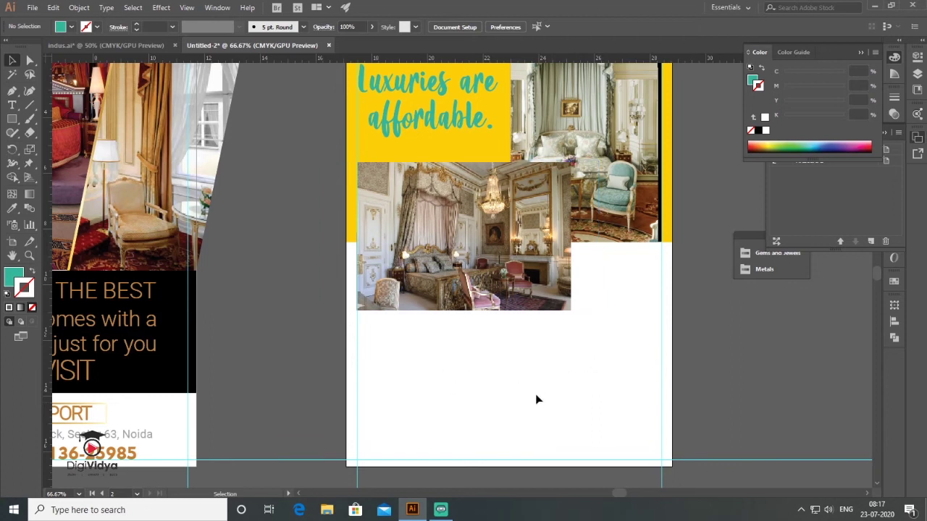
pyautogui.click(108, 49)
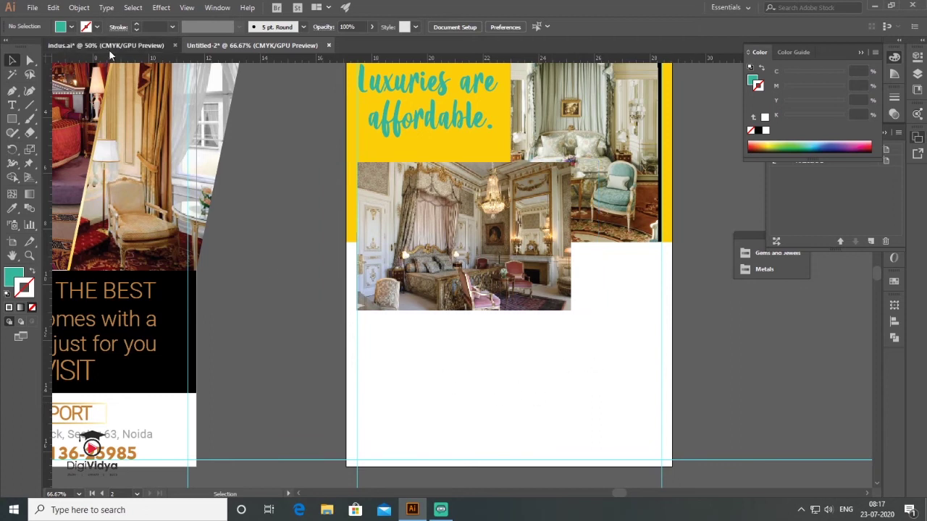
pyautogui.moveTo(351, 414); pyautogui.dragTo(516, 468)
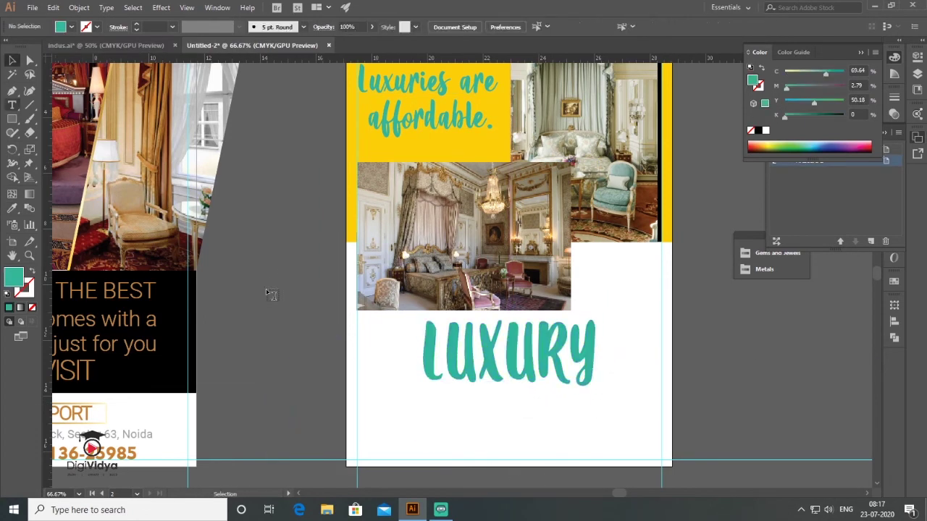
# Add the text YOU NEED, sample the poster's yellow for its fill, and move it beneath the LUXURY heading.
pyautogui.click(269, 294)
pyautogui.write('YOU NEED')
pyautogui.hotkey('ctrl', 'a')
pyautogui.press('BackSpace')
pyautogui.moveTo(344, 324); pyautogui.dragTo(582, 355)
pyautogui.click(13, 209)
pyautogui.click(434, 150)
pyautogui.press('v')
pyautogui.moveTo(532, 369); pyautogui.dragTo(502, 373)
# Choose a new font for the YOU NEED line and adjust its size and position under LUXURY.
pyautogui.click(917, 137)
pyautogui.click(894, 225)
pyautogui.click(873, 238)
pyautogui.click(708, 272)
pyautogui.moveTo(608, 358); pyautogui.dragTo(535, 401)
pyautogui.moveTo(547, 414); pyautogui.dragTo(508, 398)
pyautogui.click(583, 405)
# Set the LUXURY heading in a high-contrast serif font, resize it, and position it just below the bed photo.
pyautogui.moveTo(583, 360); pyautogui.dragTo(553, 302)
pyautogui.click(553, 302)
pyautogui.click(873, 238)
pyautogui.click(724, 301)
pyautogui.moveTo(650, 353); pyautogui.dragTo(551, 323)
pyautogui.moveTo(529, 290); pyautogui.dragTo(575, 293)
# Set YOU NEED in Geometr415 Blk BT Black with tracking of 1000 and fit it to the width of LUXURY.
pyautogui.click(873, 239)
pyautogui.moveTo(476, 337); pyautogui.dragTo(563, 317)
pyautogui.click(724, 294)
pyautogui.click(873, 286)
pyautogui.click(885, 464)
pyautogui.doubleClick(853, 287)
pyautogui.write('1000')
pyautogui.moveTo(620, 326); pyautogui.dragTo(611, 325)
pyautogui.click(660, 256)
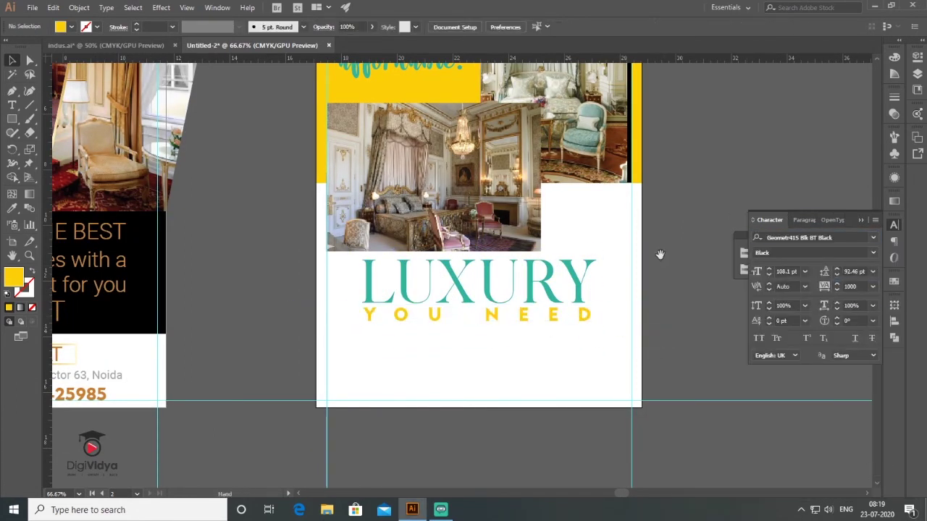
# Create a text area below YOU NEED, paste the Lorem Ipsum paragraph into it, and position it under the heading.
pyautogui.press('t')
pyautogui.click(804, 272)
pyautogui.click(821, 401)
pyautogui.moveTo(327, 330); pyautogui.dragTo(603, 370)
pyautogui.hotkey('ctrl', 'v')
pyautogui.click(12, 60)
pyautogui.moveTo(501, 346); pyautogui.dragTo(517, 345)
# Reduce the Lorem Ipsum paragraph to 17 pt and justify it with the last line aligned left.
pyautogui.click(769, 275)
pyautogui.moveTo(664, 309); pyautogui.dragTo(660, 259)
pyautogui.click(861, 220)
pyautogui.click(894, 241)
pyautogui.click(755, 311)
pyautogui.click(766, 220)
# Draw a thin horizontal divider line across the full poster width beneath the paragraph and adjust its position.
pyautogui.click(30, 105)
pyautogui.moveTo(313, 327); pyautogui.dragTo(638, 327)
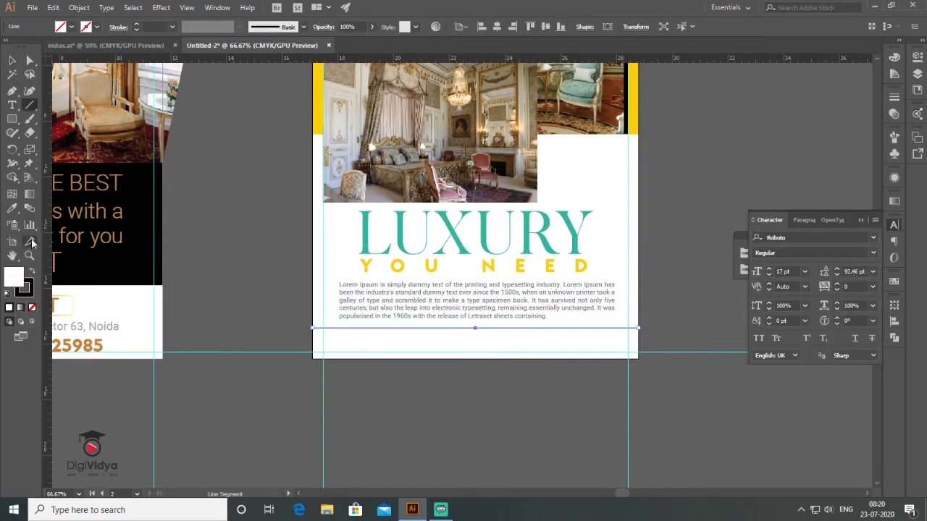
pyautogui.click(28, 289)
pyautogui.doubleClick(11, 60)
pyautogui.press('Return')
pyautogui.click(678, 311)
pyautogui.moveTo(560, 328); pyautogui.dragTo(545, 328)
# Copy the social icons and address line from indus.ai and place them at opposite ends of the second poster's footer.
pyautogui.click(106, 46)
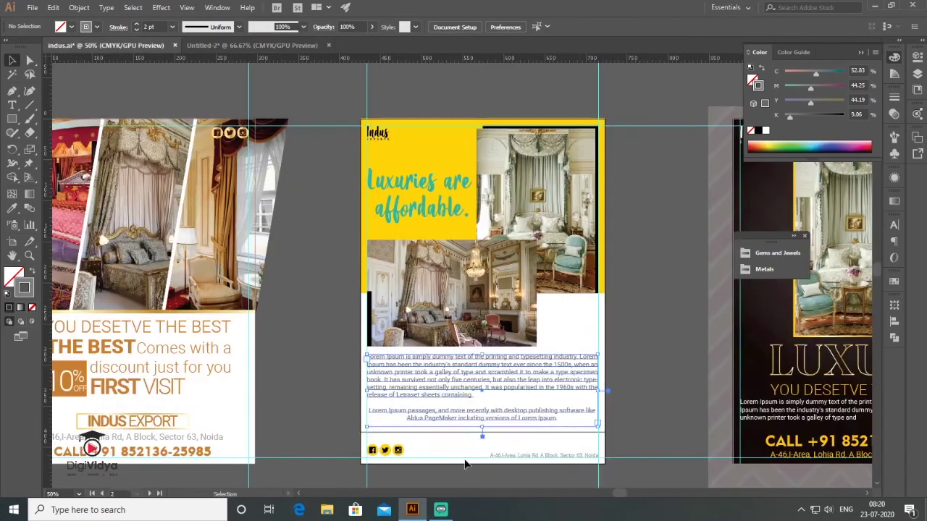
pyautogui.moveTo(508, 470); pyautogui.dragTo(395, 447)
pyautogui.hotkey('ctrl', 'c')
pyautogui.click(252, 45)
pyautogui.hotkey('ctrl', 'v')
pyautogui.moveTo(326, 269); pyautogui.dragTo(348, 346)
pyautogui.click(443, 390)
pyautogui.moveTo(557, 353); pyautogui.dragTo(554, 349)
pyautogui.click(654, 384)
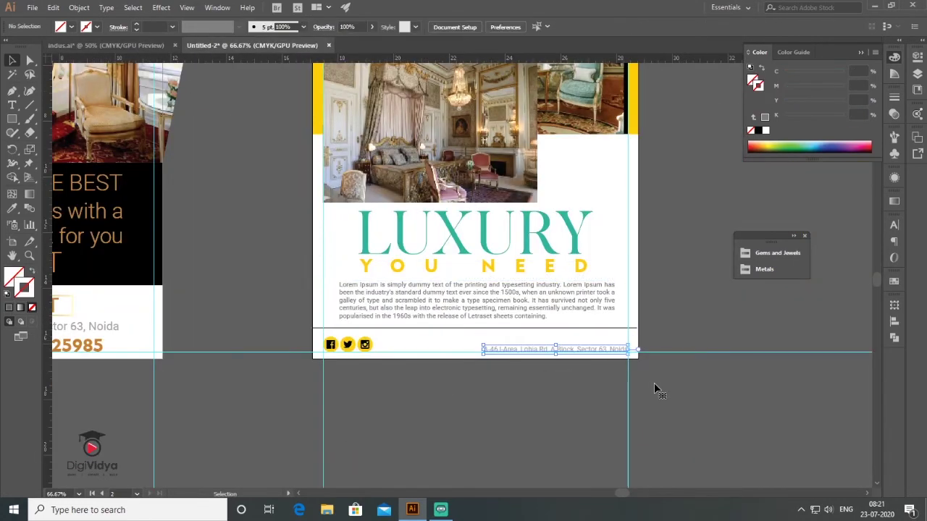
pyautogui.click(563, 386)
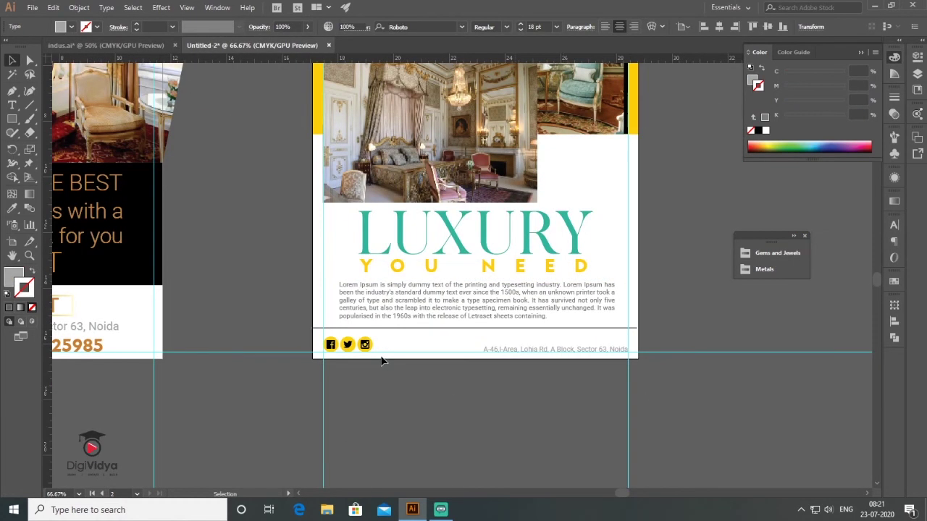
# Add a third artboard, space it out beside the second poster, and set vertical margin guides inside its left and right edges.
pyautogui.scroll(-1, 382, 361)
pyautogui.scroll(-1, 383, 361)
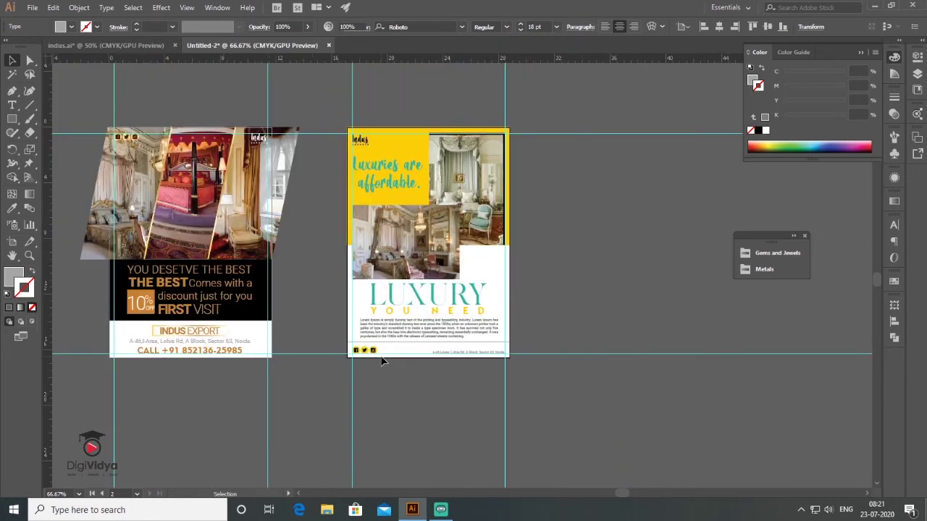
pyautogui.moveTo(581, 242); pyautogui.dragTo(527, 230)
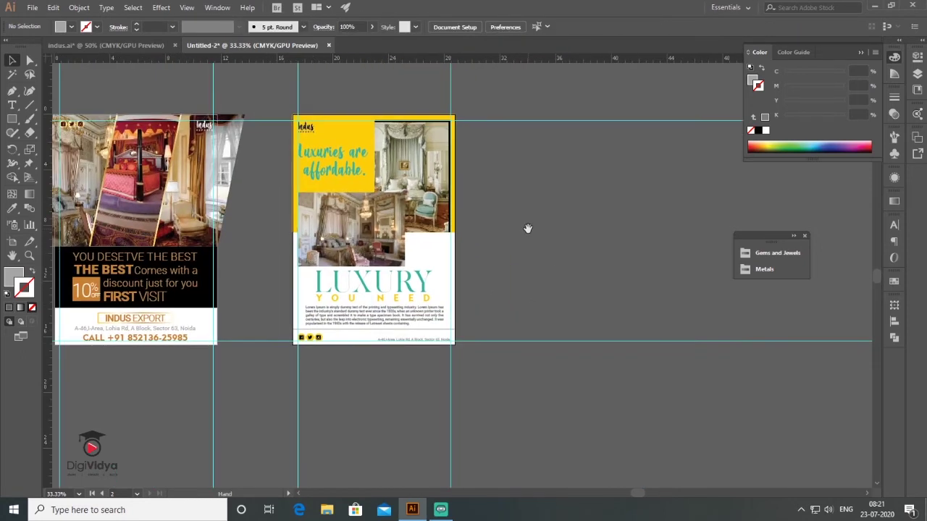
pyautogui.click(917, 141)
pyautogui.click(870, 240)
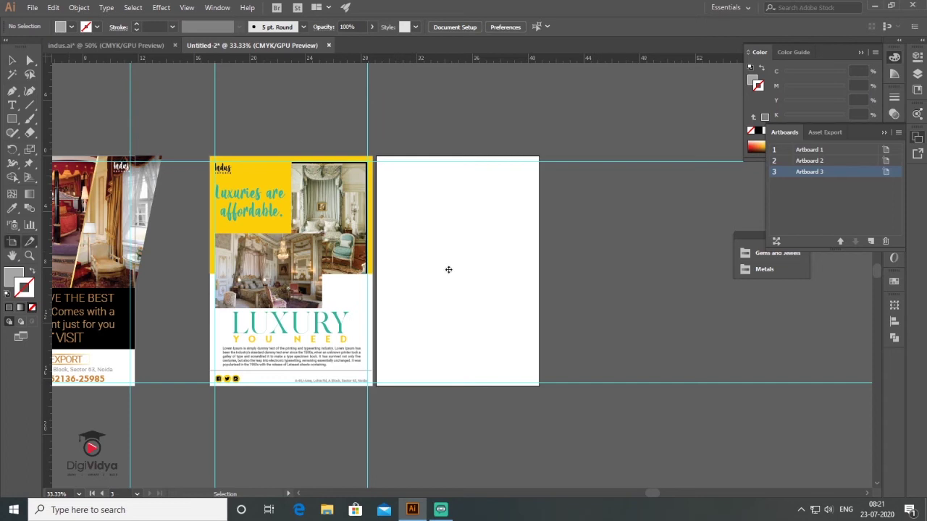
pyautogui.hotkey('shift', 'o')
pyautogui.moveTo(447, 269); pyautogui.dragTo(522, 270)
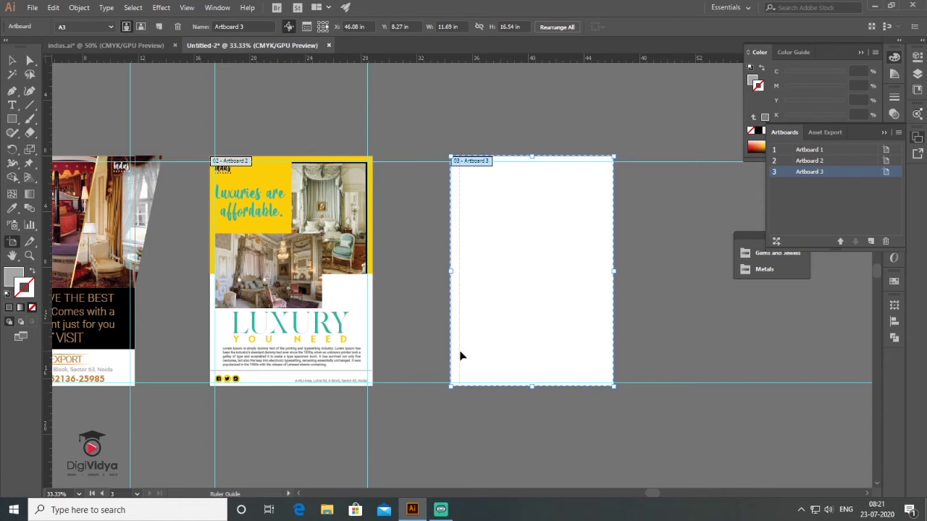
pyautogui.moveTo(463, 356); pyautogui.dragTo(607, 319)
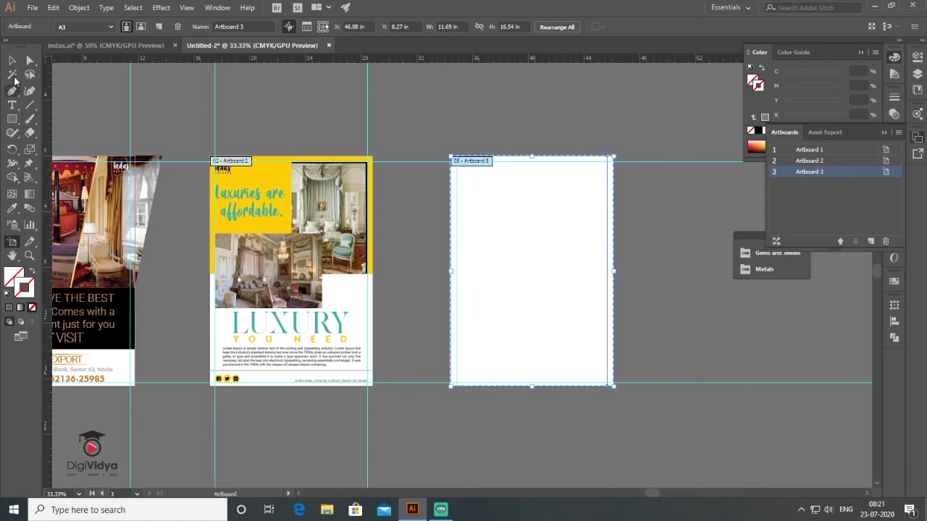
pyautogui.press('Escape')
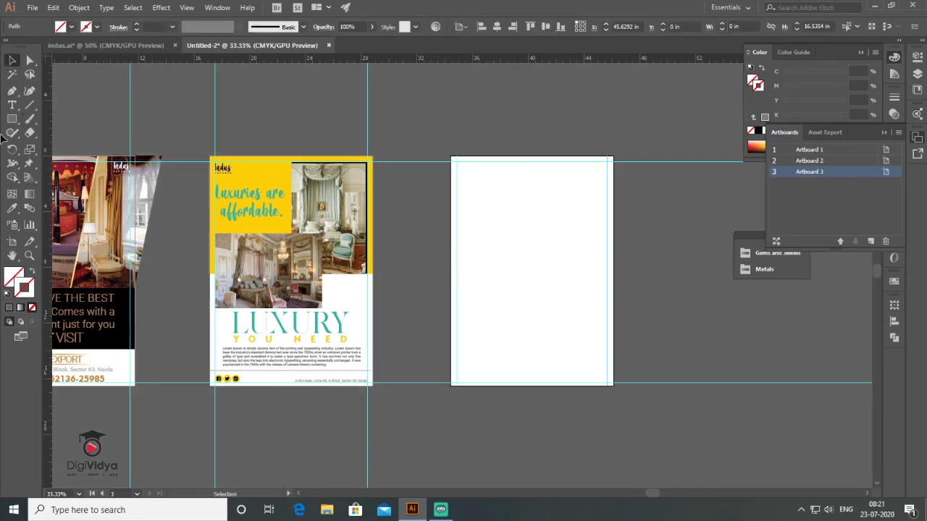
# Draw a rectangle over the third artboard and give it a solid black fill with no stroke.
pyautogui.moveTo(450, 155); pyautogui.dragTo(612, 385)
pyautogui.hotkey('shift', 'x')
pyautogui.press('v')
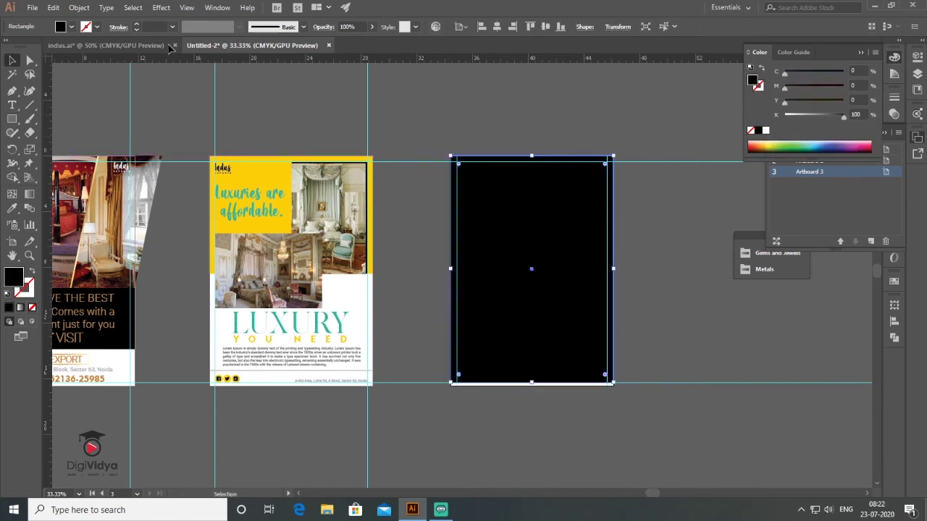
pyautogui.hotkey('ctrl', 'shift', 'a')
# Place the teal-chair salon photo on the canvas beside the third artboard.
pyautogui.click(32, 7)
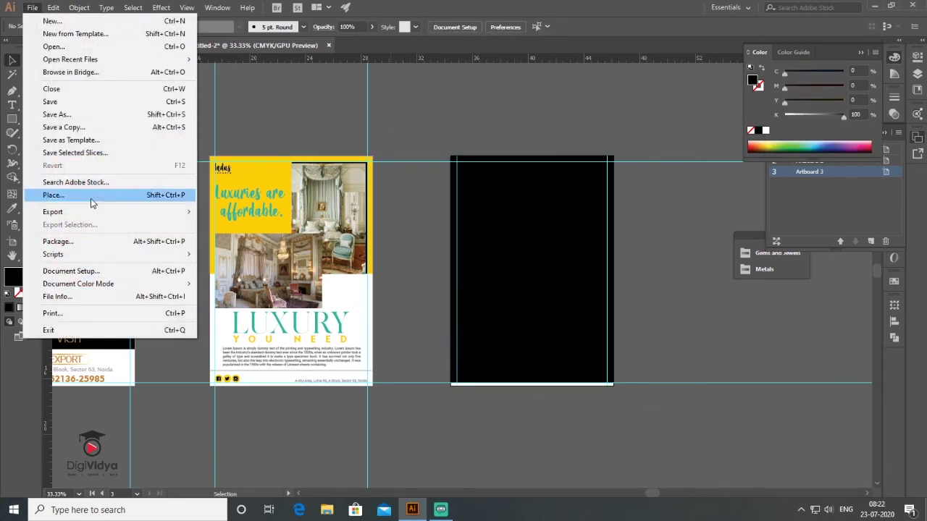
pyautogui.click(53, 195)
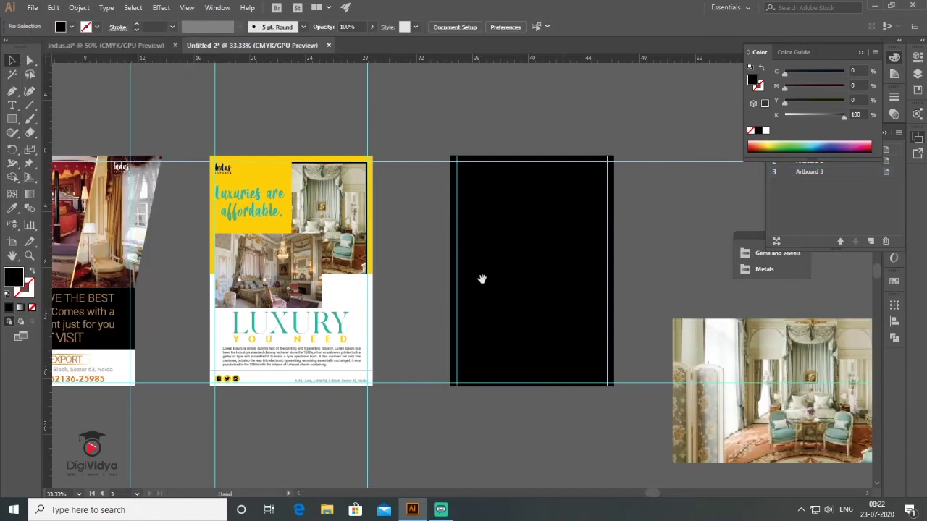
pyautogui.moveTo(481, 279); pyautogui.dragTo(427, 259)
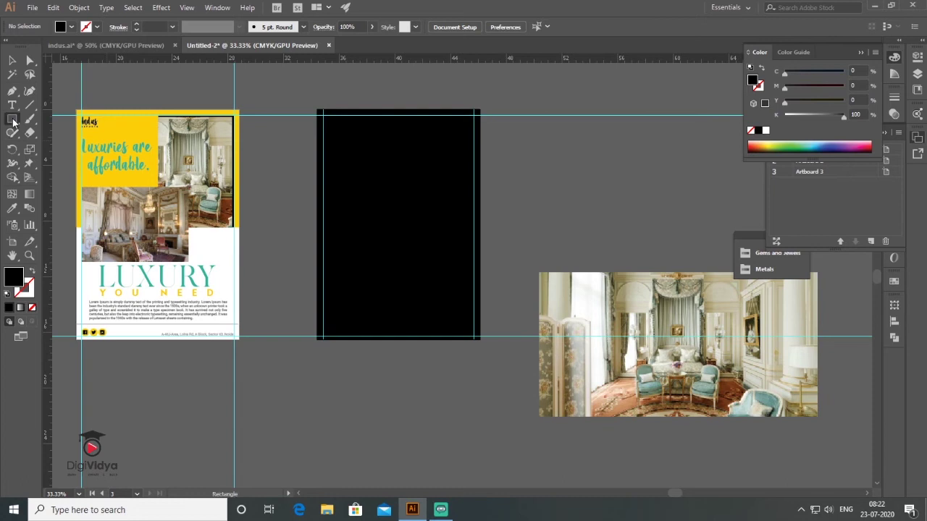
# Draw a black portrait rectangle, move it over the middle of the placed salon photo, and scale the photo down around it.
pyautogui.moveTo(356, 139); pyautogui.dragTo(435, 251)
pyautogui.press('v')
pyautogui.moveTo(386, 226); pyautogui.dragTo(676, 385)
pyautogui.click(612, 288)
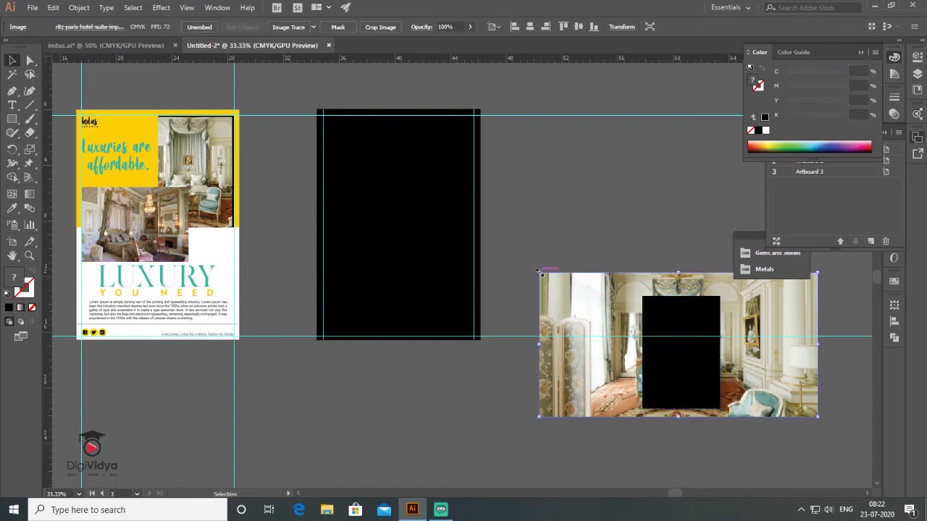
pyautogui.moveTo(541, 274); pyautogui.dragTo(573, 291)
pyautogui.moveTo(702, 370); pyautogui.dragTo(714, 371)
pyautogui.click(760, 391)
pyautogui.moveTo(817, 417); pyautogui.dragTo(805, 412)
# Clip the salon photo into the portrait rectangle and place it in the upper middle of the black poster.
pyautogui.keyDown('shift'); pyautogui.click(319, 126); pyautogui.keyUp('shift')
pyautogui.click(79, 8)
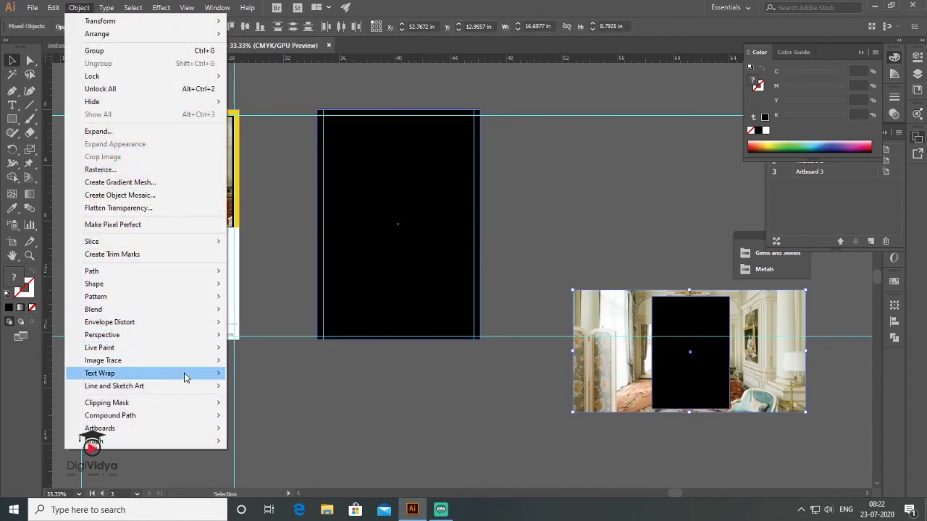
pyautogui.moveTo(186, 403)
pyautogui.click(253, 403)
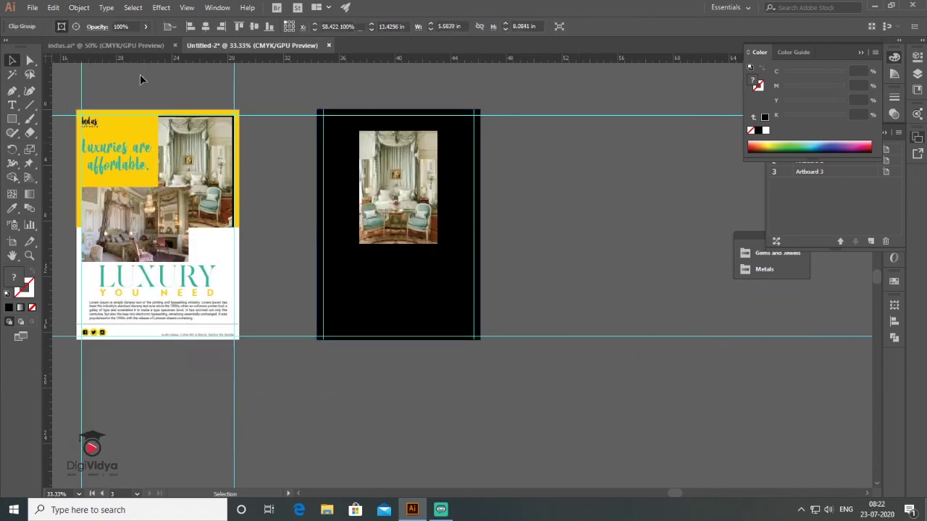
pyautogui.hotkey('ctrl', 'shift', 'a')
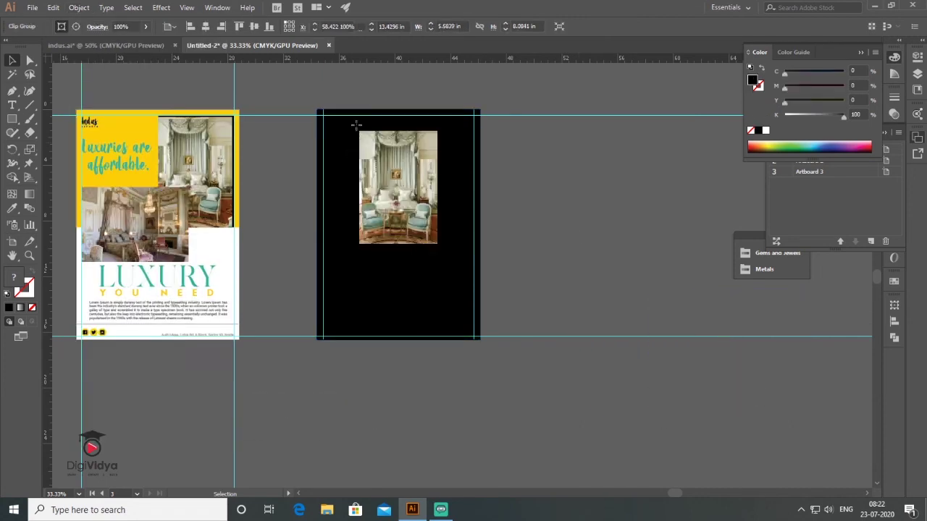
# Draw a slightly larger frame around the clipped photo with no fill and a 3 pt black stroke, and expand it.
pyautogui.press('m')
pyautogui.moveTo(355, 128); pyautogui.dragTo(441, 249)
pyautogui.hotkey('shift', 'x')
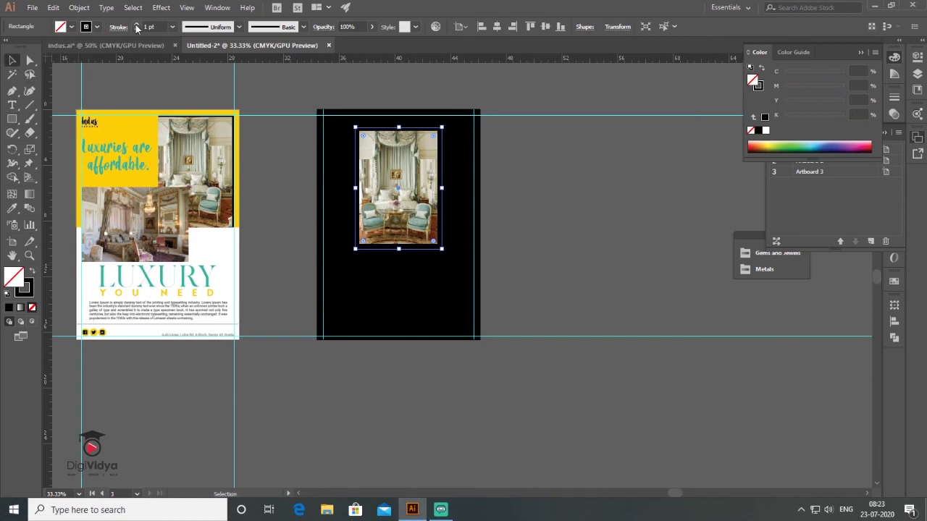
pyautogui.click(79, 8)
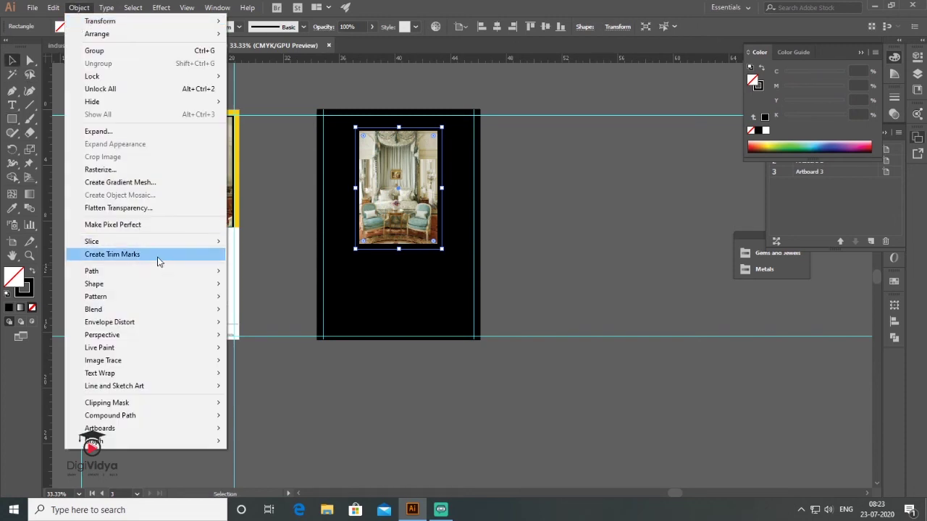
pyautogui.click(156, 131)
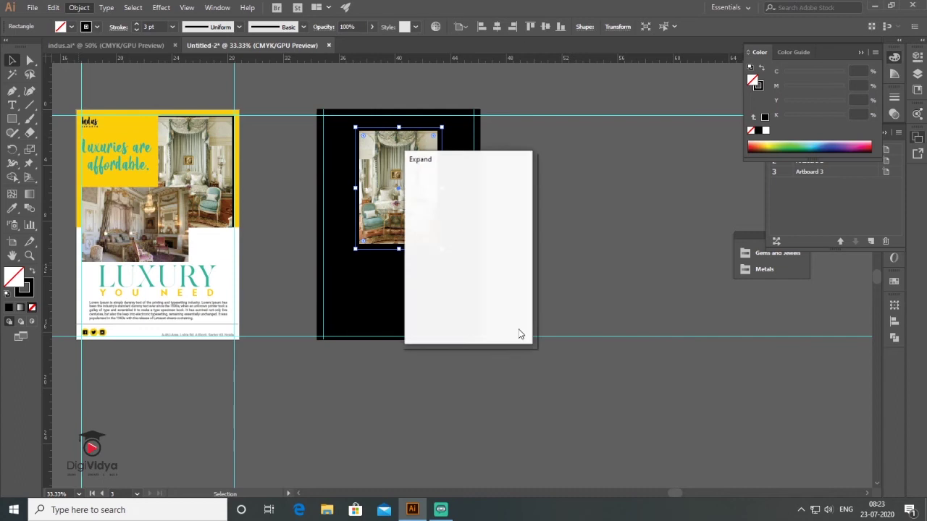
pyautogui.click(450, 319)
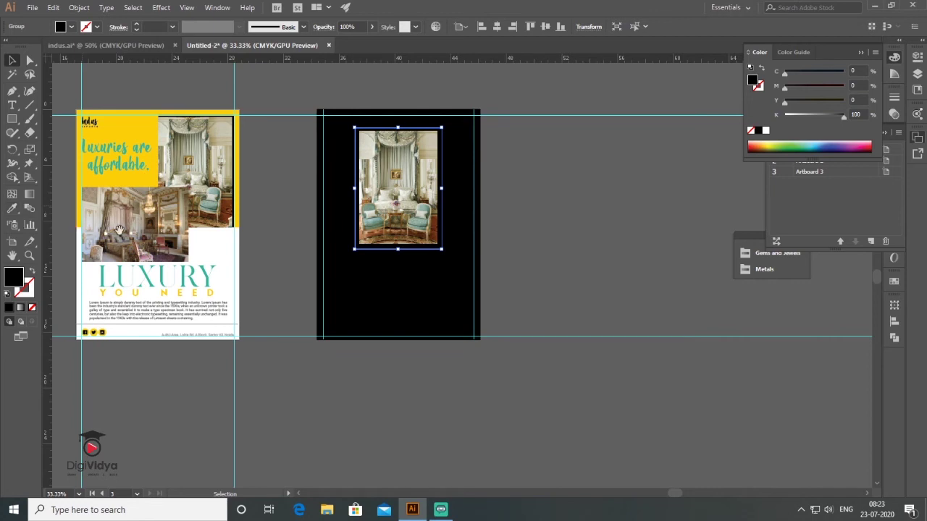
# Fill the expanded frame around the salon photo with the gold gradient from the Metals swatches.
pyautogui.moveTo(427, 240); pyautogui.dragTo(565, 246)
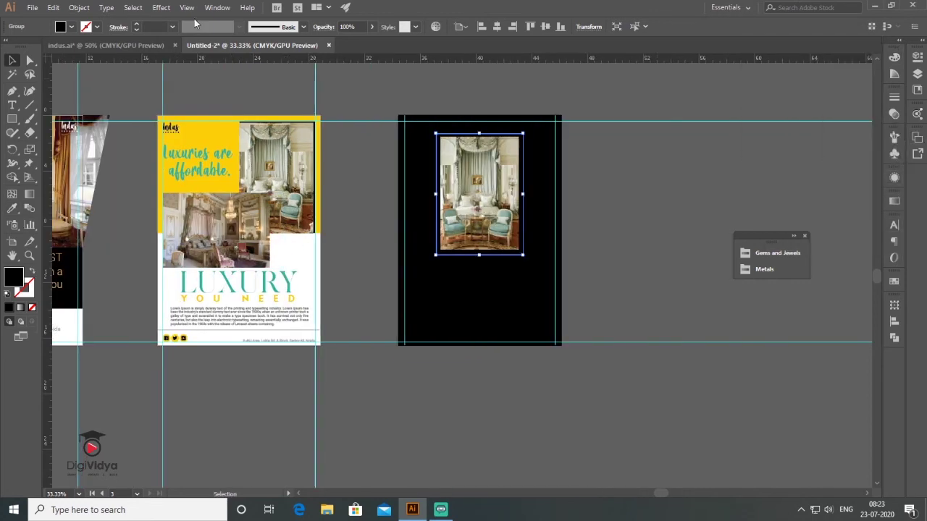
pyautogui.click(217, 8)
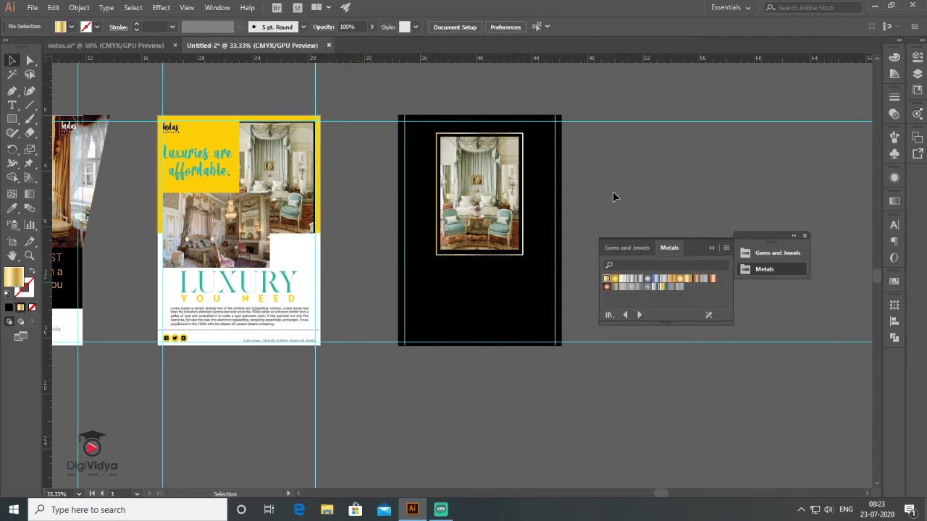
pyautogui.press('space')
pyautogui.moveTo(588, 187); pyautogui.dragTo(564, 184)
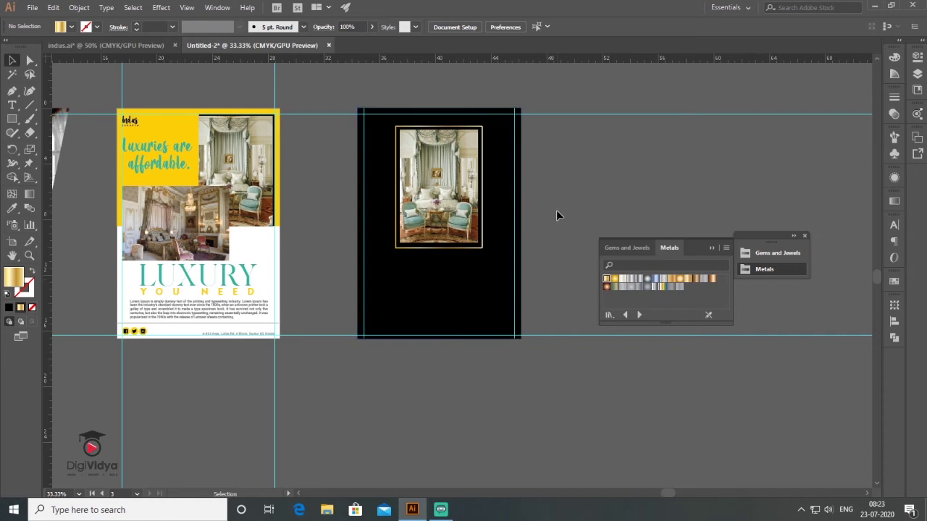
# Paste the LUXURY headline, tagline, paragraph and contact lines onto the black poster and position them below the framed photo.
pyautogui.hotkey('ctrl', 'v')
pyautogui.moveTo(458, 272); pyautogui.dragTo(450, 303)
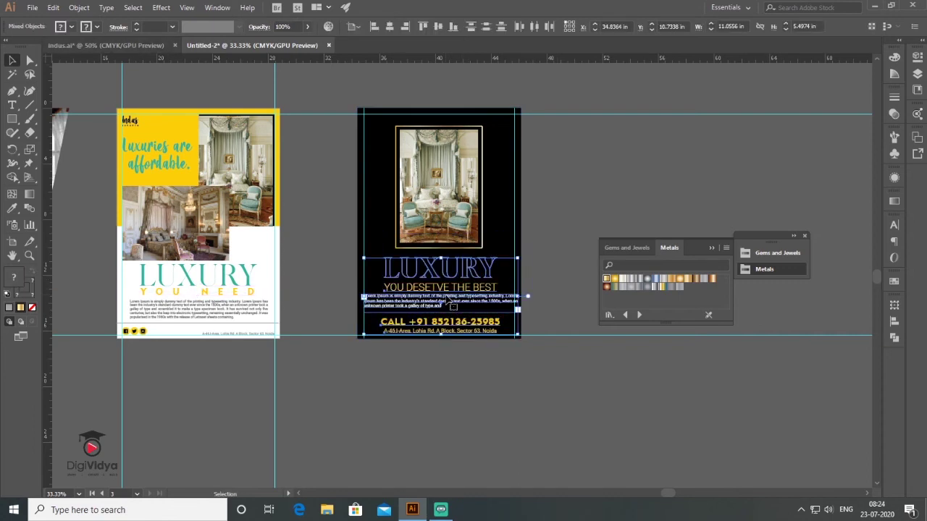
pyautogui.press('Down')
pyautogui.press('Down')
pyautogui.press('Down')
pyautogui.press('Down')
pyautogui.press('Down')
pyautogui.press('Down')
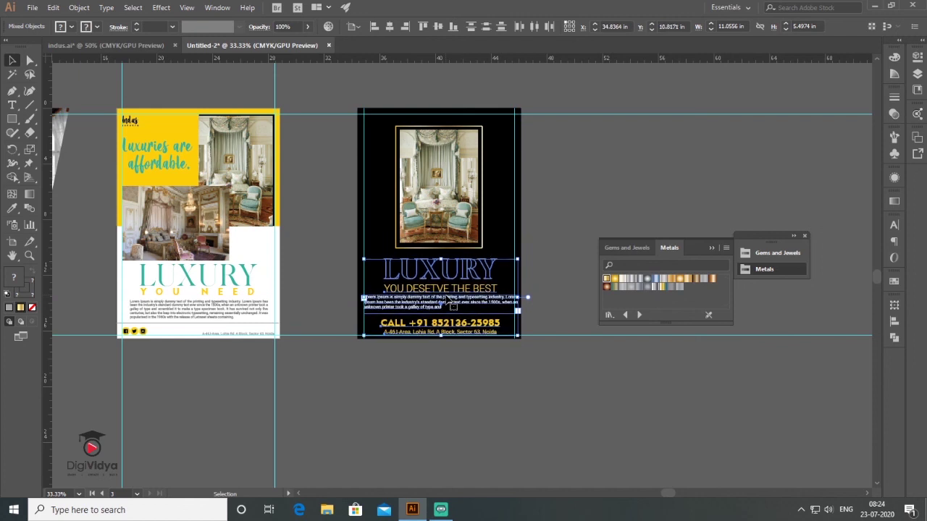
pyautogui.click(565, 366)
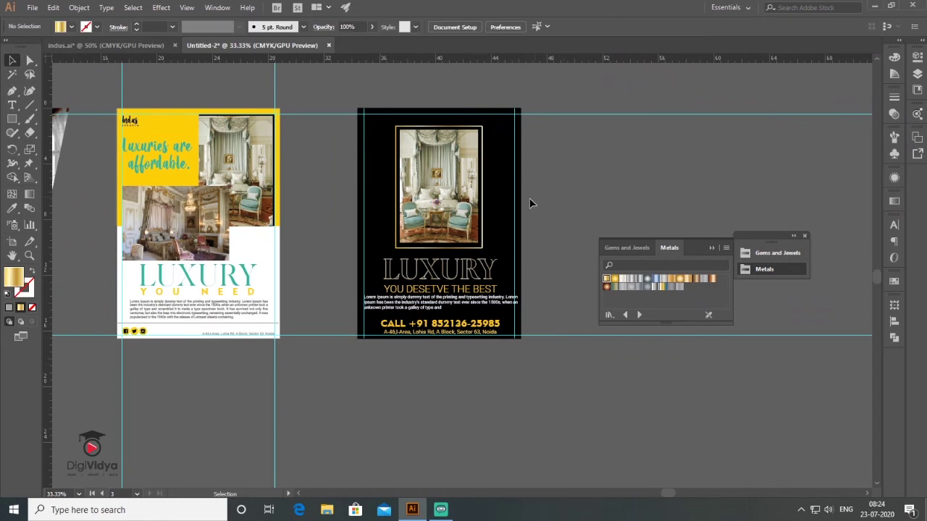
# Copy the Indus logo from the yellow poster, bring it to front, and place it in white in the black poster's upper-left corner.
pyautogui.scroll(1, 483, 328)
pyautogui.click(472, 293)
pyautogui.moveTo(451, 169); pyautogui.dragTo(452, 258)
pyautogui.moveTo(324, 237); pyautogui.dragTo(435, 237)
pyautogui.moveTo(124, 148); pyautogui.dragTo(125, 135)
pyautogui.moveTo(381, 137); pyautogui.dragTo(384, 134)
pyautogui.rightClick(384, 134)
pyautogui.moveTo(459, 262)
pyautogui.click(537, 268)
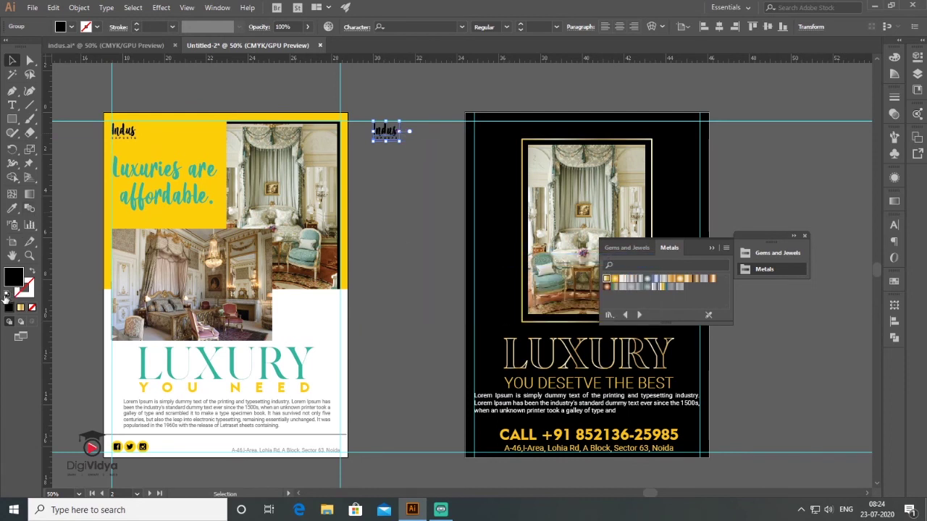
pyautogui.click(6, 296)
pyautogui.moveTo(383, 138); pyautogui.dragTo(491, 136)
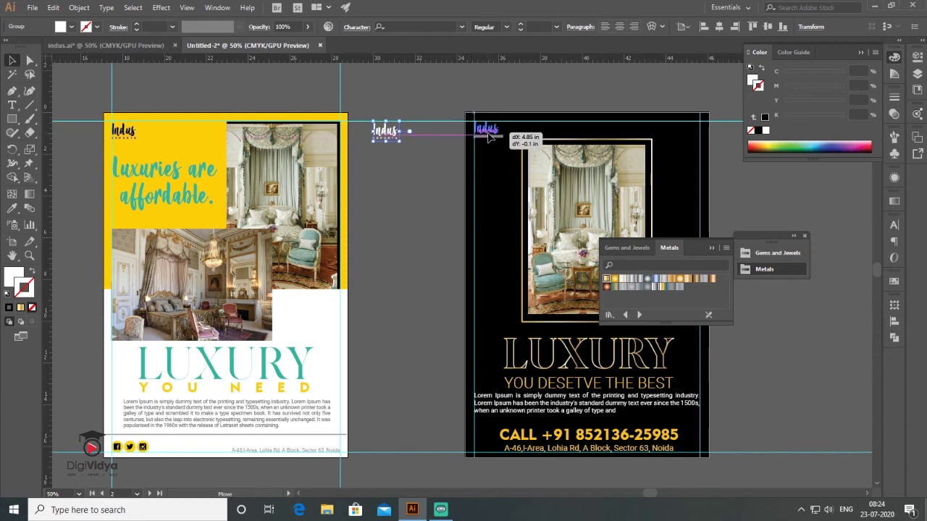
# Copy the yellow poster's social media icons, bring them to front, and place them in the black poster's upper-right corner.
pyautogui.click(147, 449)
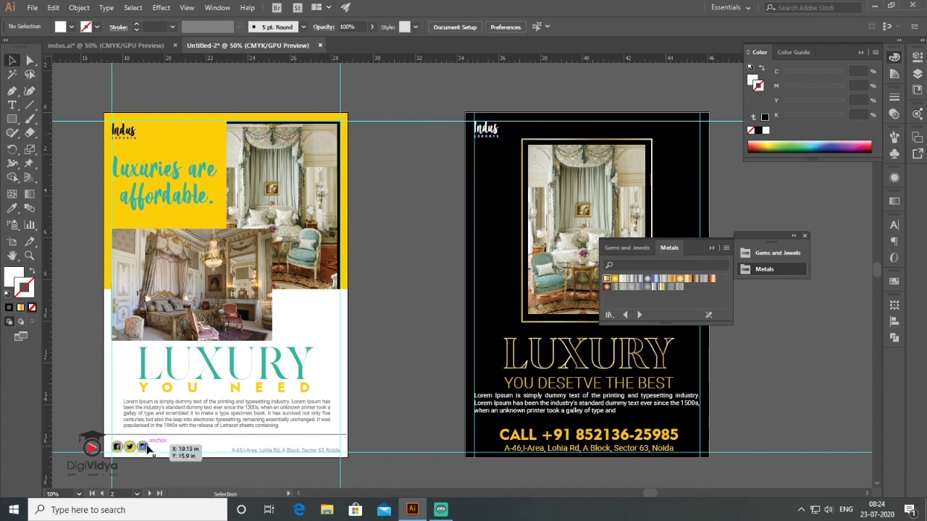
pyautogui.moveTo(400, 333); pyautogui.dragTo(400, 331)
pyautogui.rightClick(400, 330)
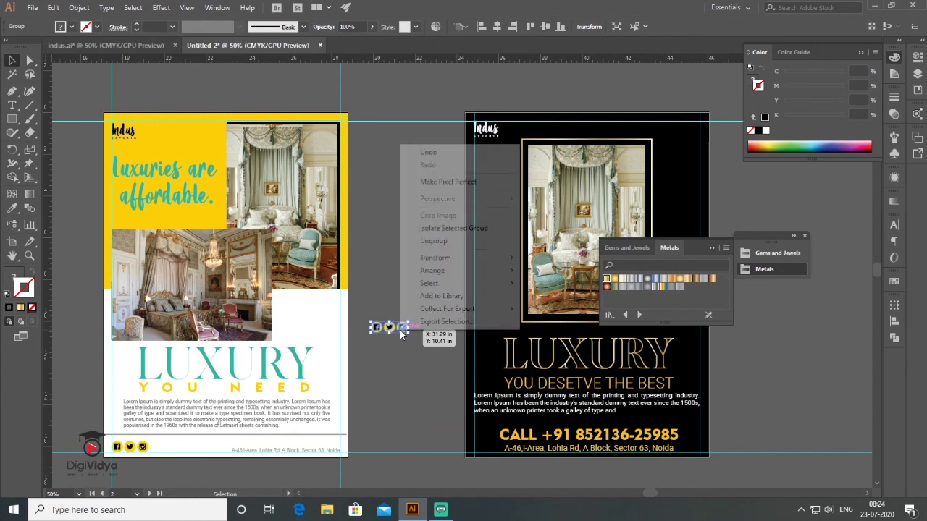
pyautogui.moveTo(462, 276)
pyautogui.click(552, 273)
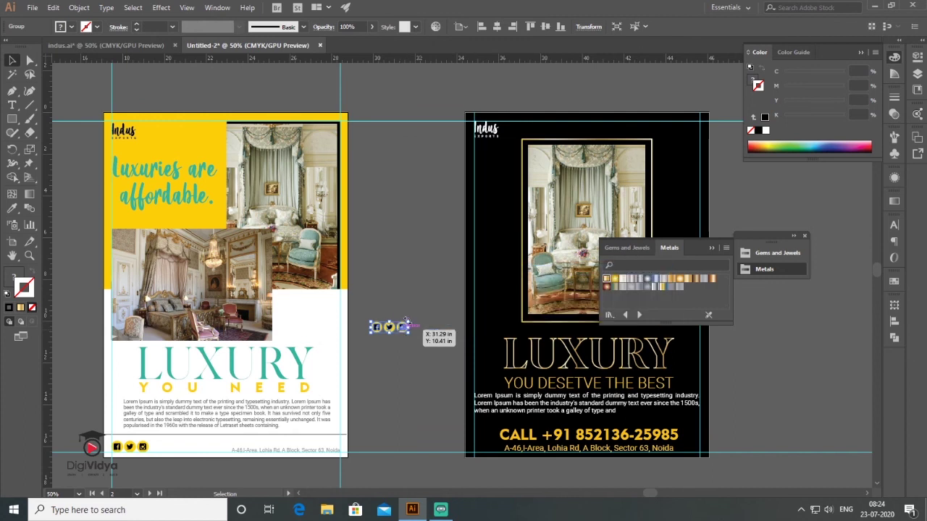
pyautogui.moveTo(400, 331); pyautogui.dragTo(693, 134)
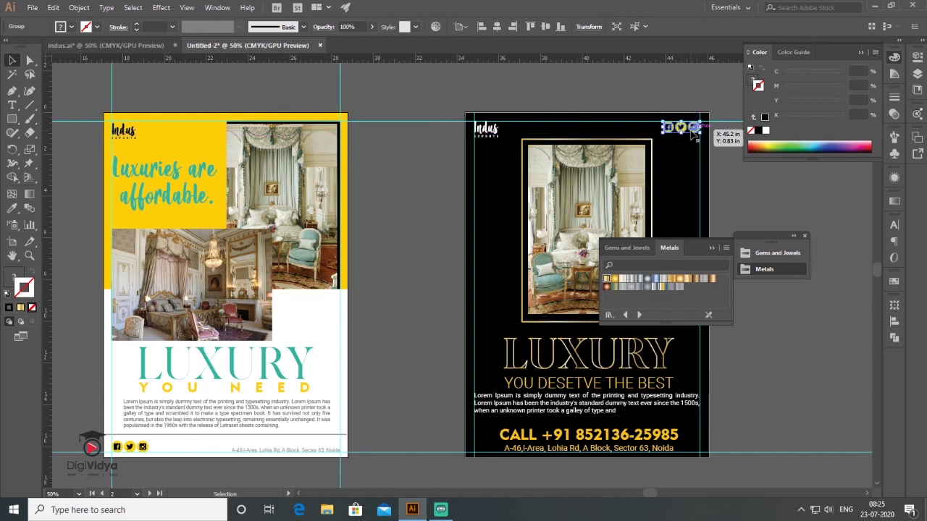
pyautogui.click(710, 248)
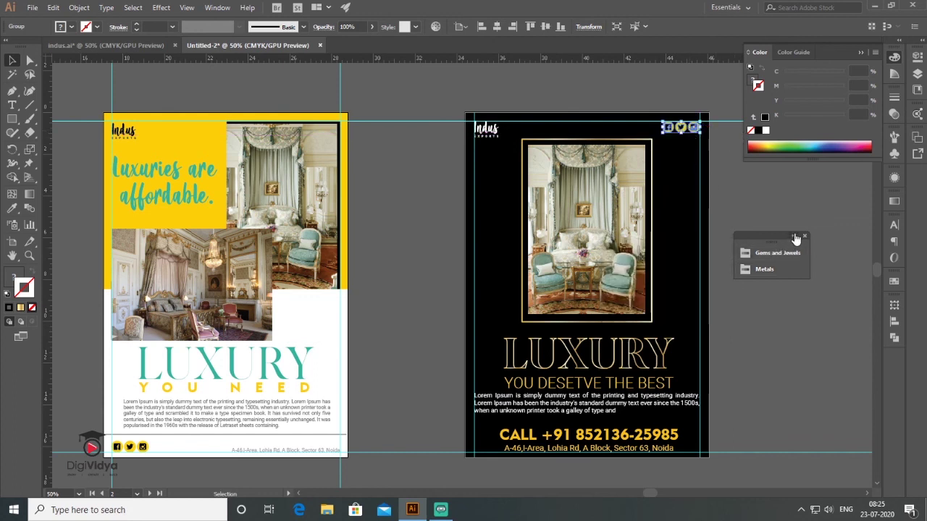
pyautogui.click(794, 236)
pyautogui.click(719, 215)
# Start placing a file and browse the Desktop folders for a zigzag pattern for the black poster.
pyautogui.moveTo(718, 215); pyautogui.dragTo(526, 186)
pyautogui.click(31, 11)
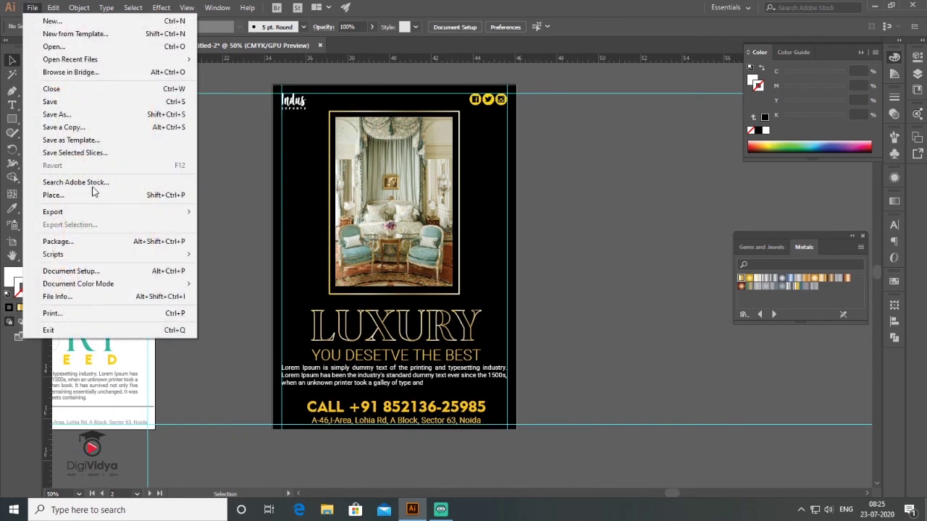
pyautogui.click(101, 196)
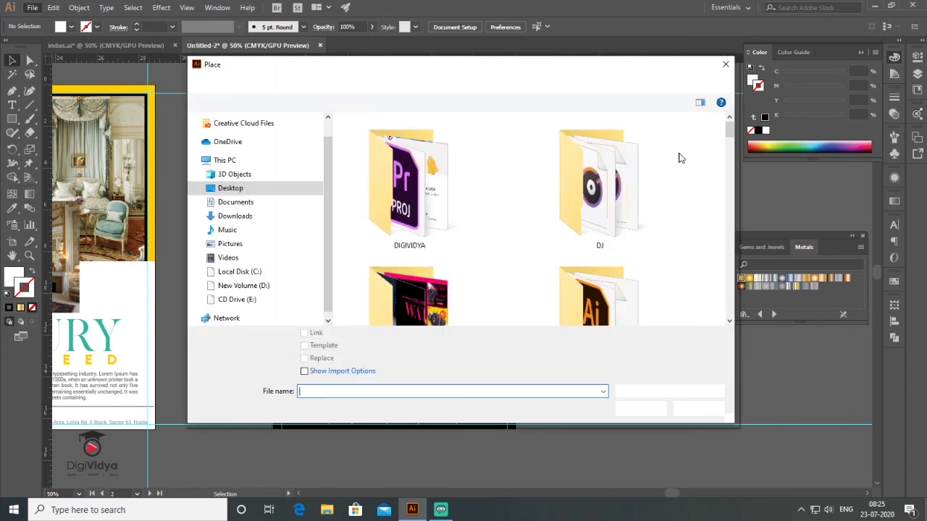
pyautogui.moveTo(728, 130); pyautogui.dragTo(729, 318)
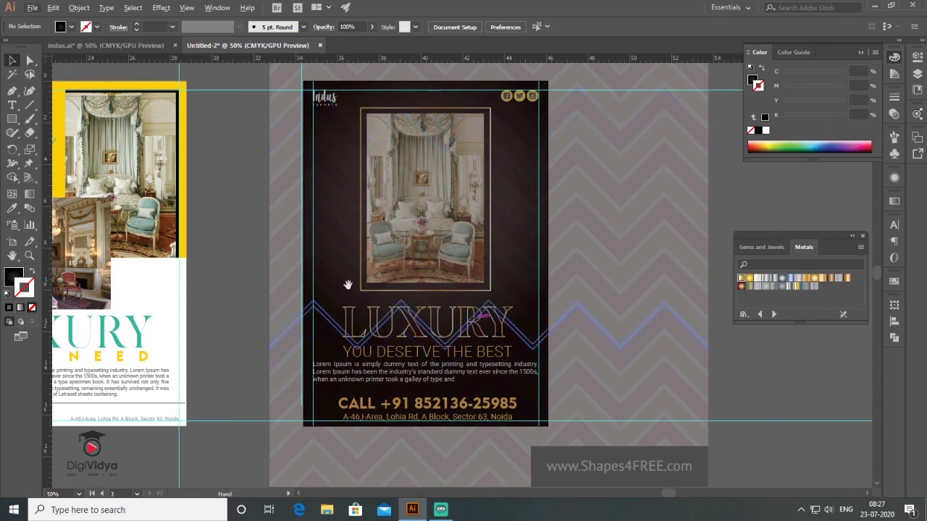
pyautogui.moveTo(227, 334); pyautogui.dragTo(550, 345)
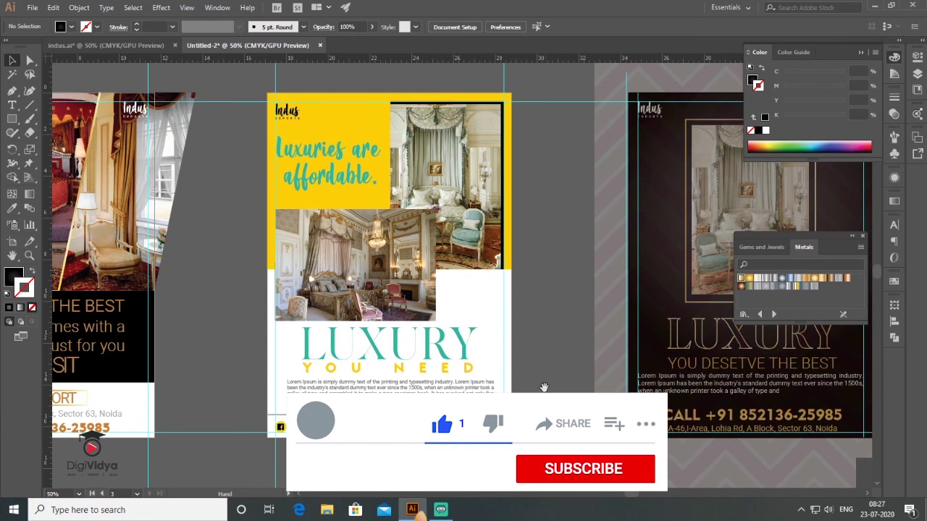
pyautogui.moveTo(233, 348); pyautogui.dragTo(536, 337)
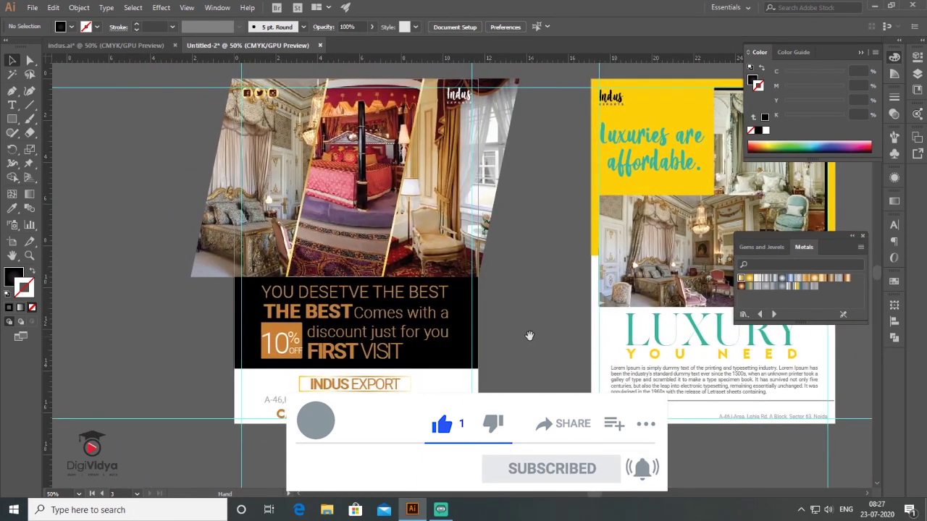